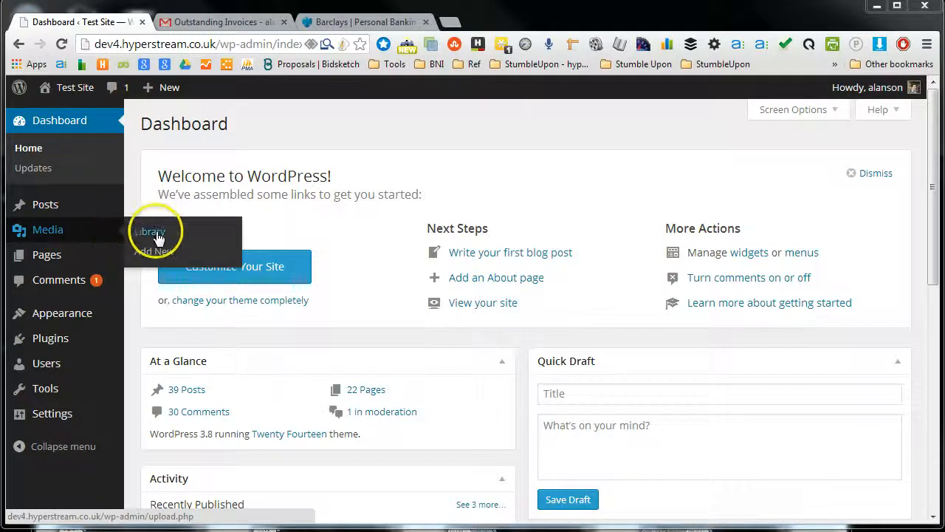
Step: Open the Media Library
left_click(151, 233)
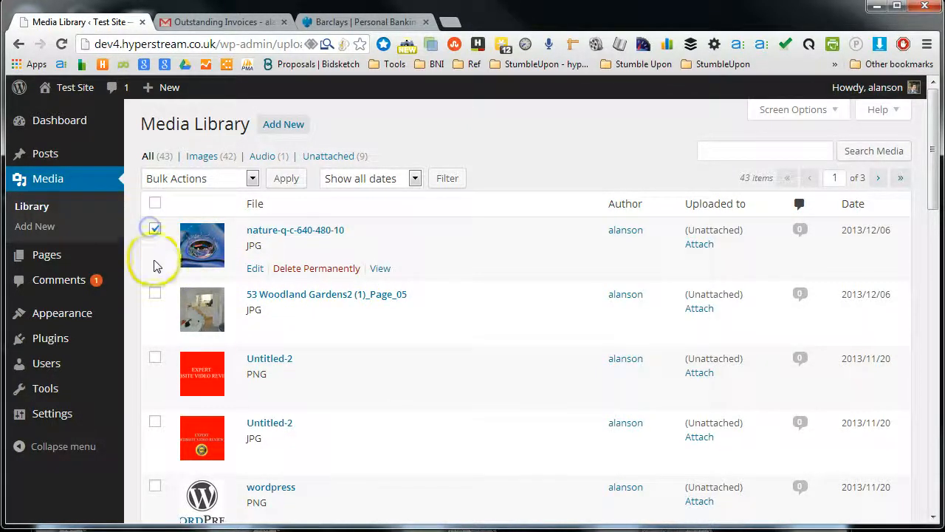
Step: Select the first three media files in the list and choose the Delete Permanently bulk action without applying it
left_click(155, 293)
left_click(155, 353)
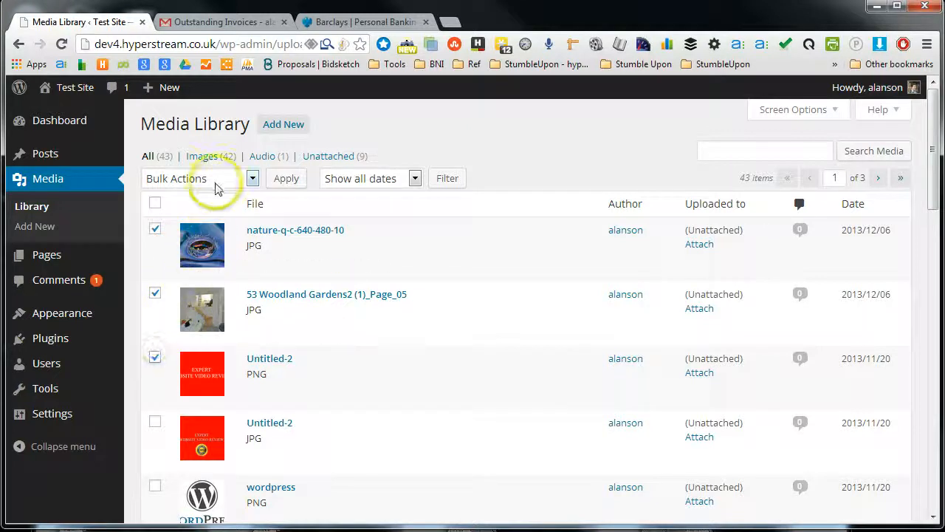
left_click(193, 178)
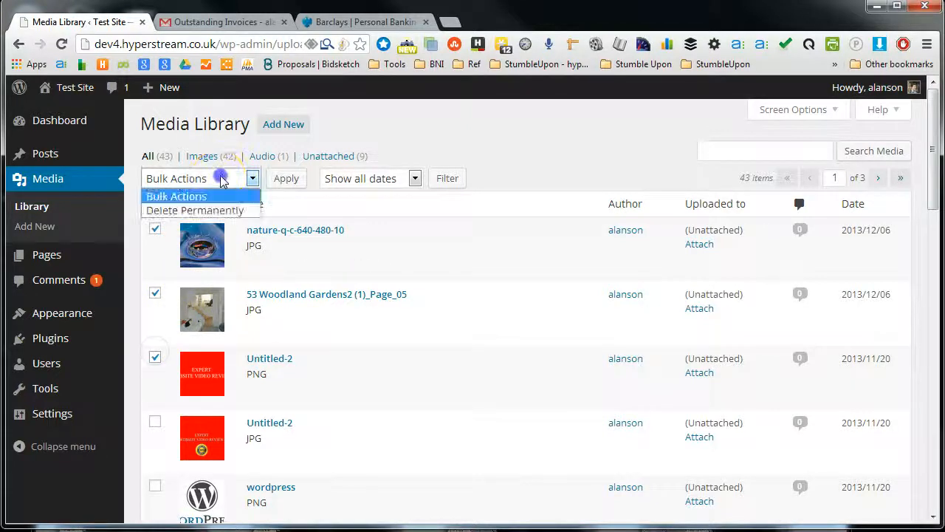
left_click(204, 212)
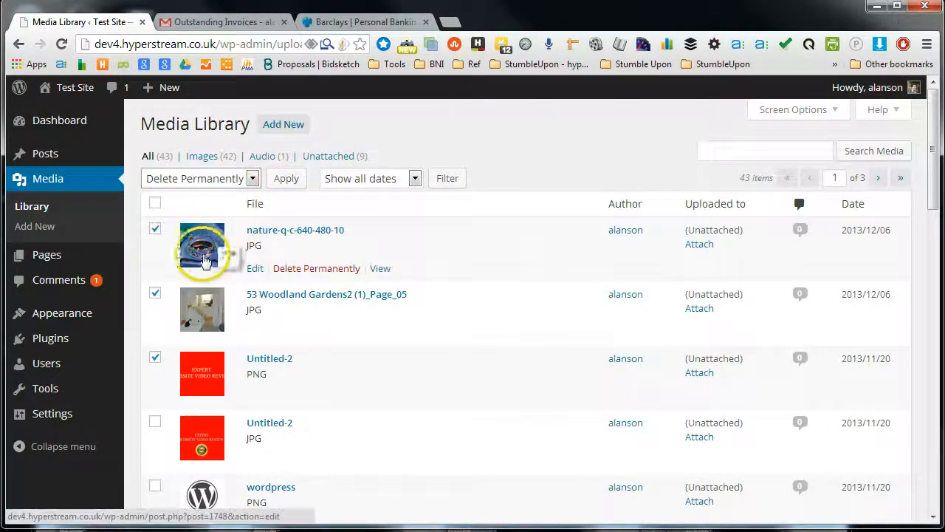
Step: Deselect the three chosen media files
left_click(155, 229)
left_click(155, 294)
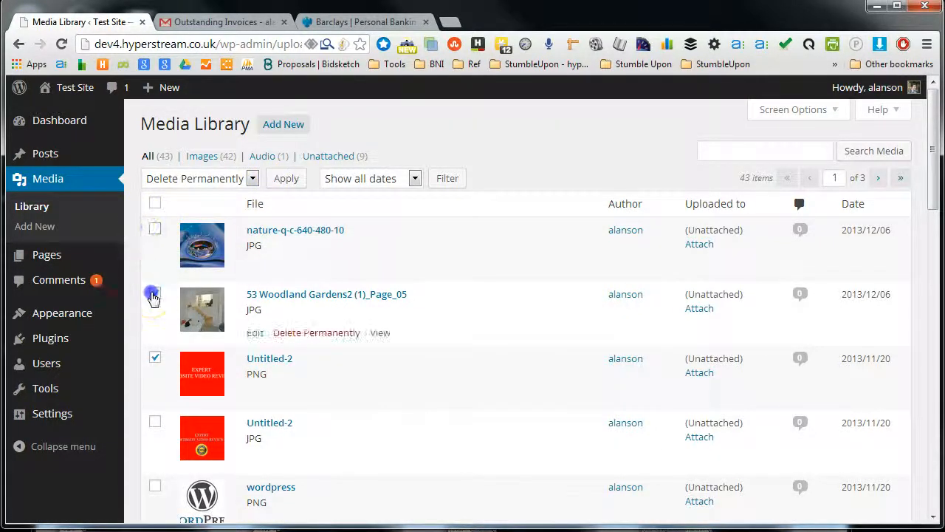
left_click(155, 356)
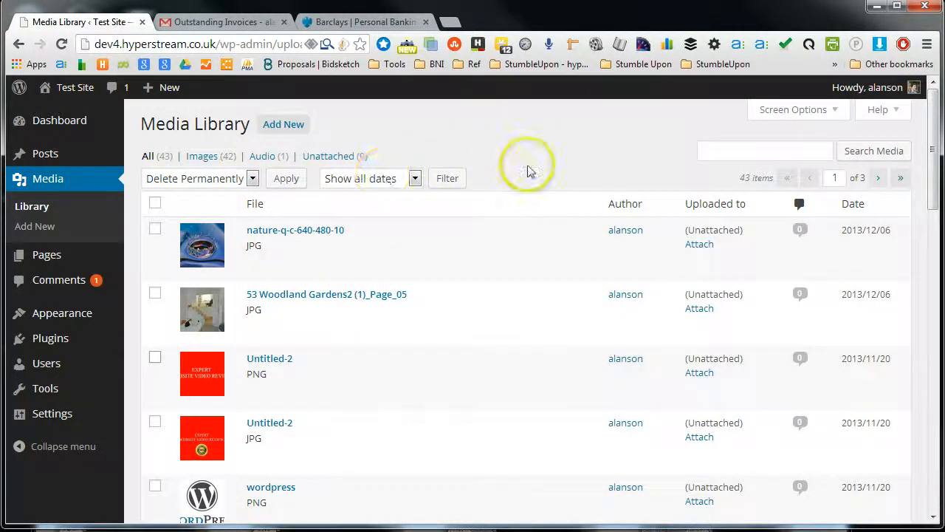
Step: Check the date filter options, view only the audio files, and return to the list of all media
left_click(410, 178)
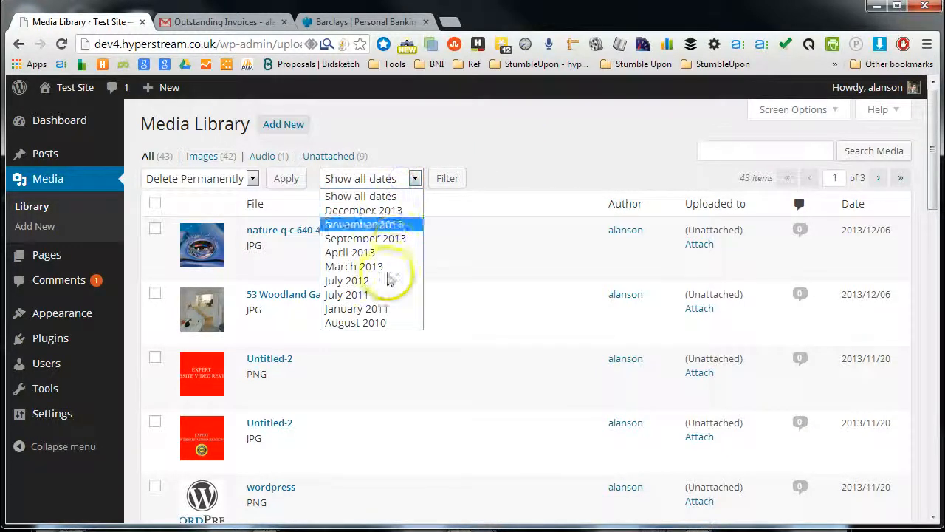
left_click(415, 176)
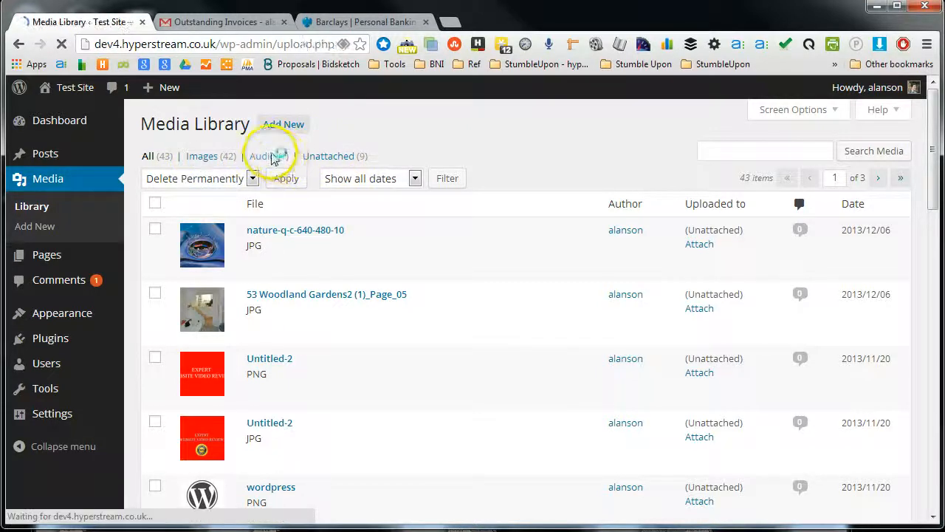
left_click(146, 156)
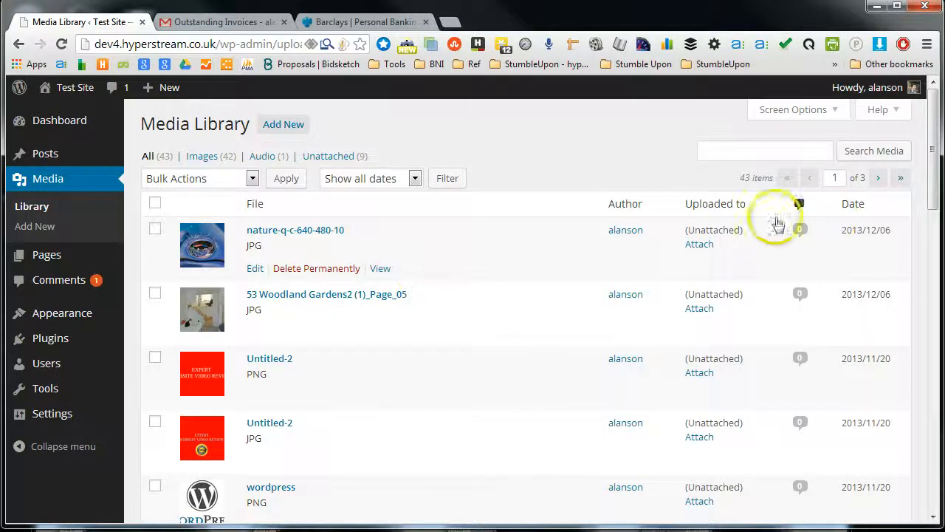
Step: Open the nature-q-c-640-480-10 image for editing and copy its full file URL
left_click(255, 269)
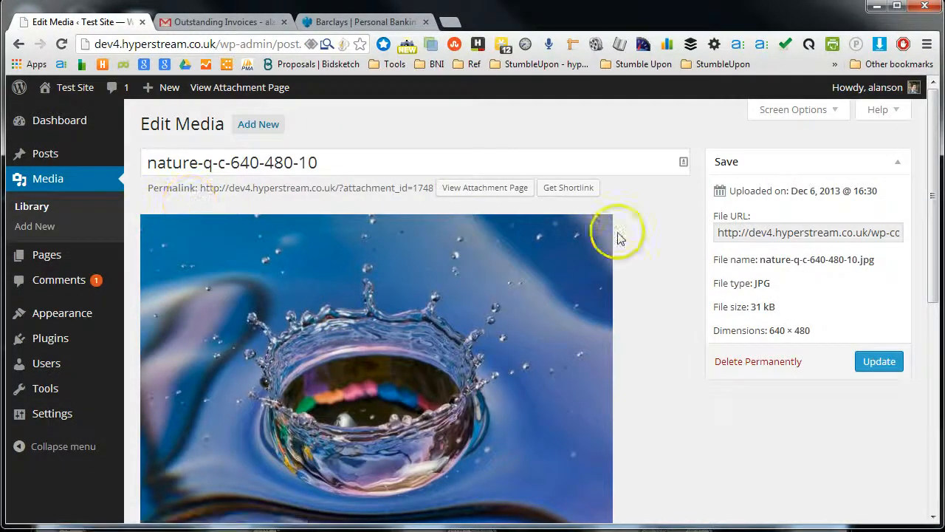
left_click_drag(326, 156, 148, 168)
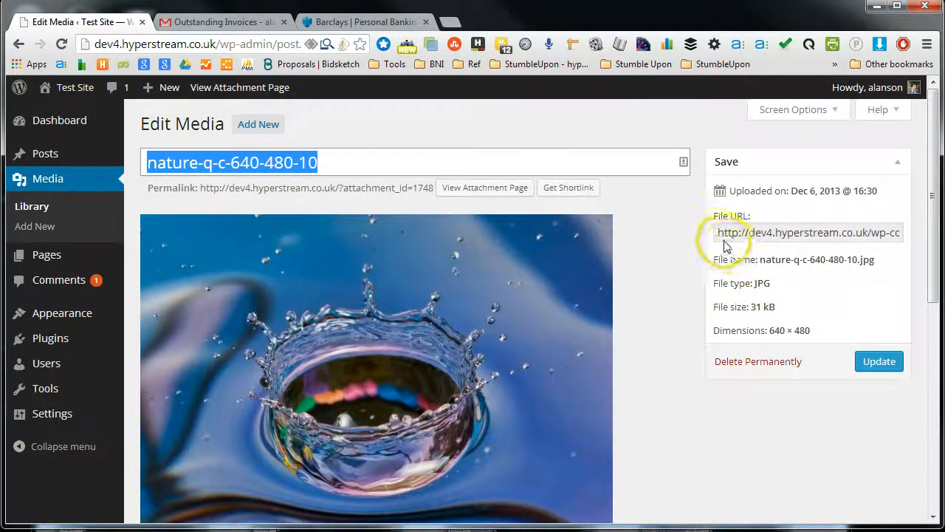
left_click_drag(716, 234, 932, 222)
key("ctrl+c")
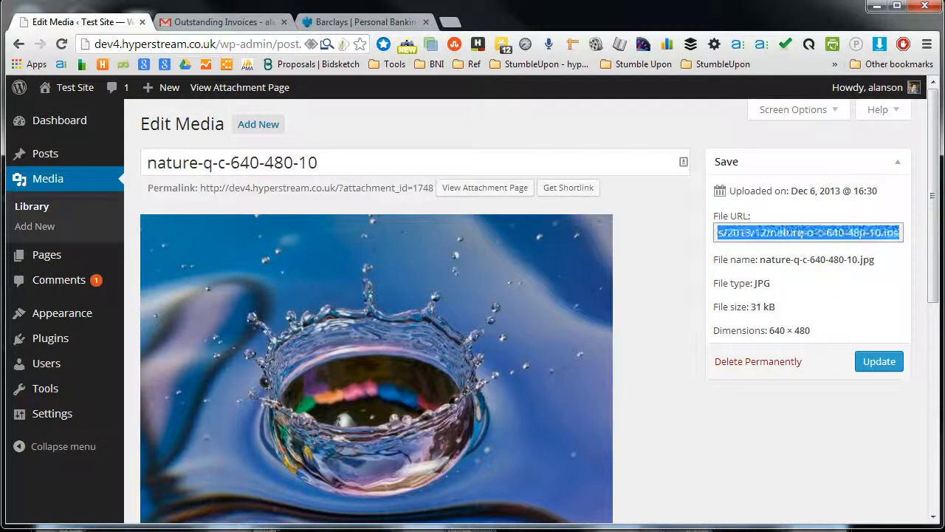
left_click(707, 236)
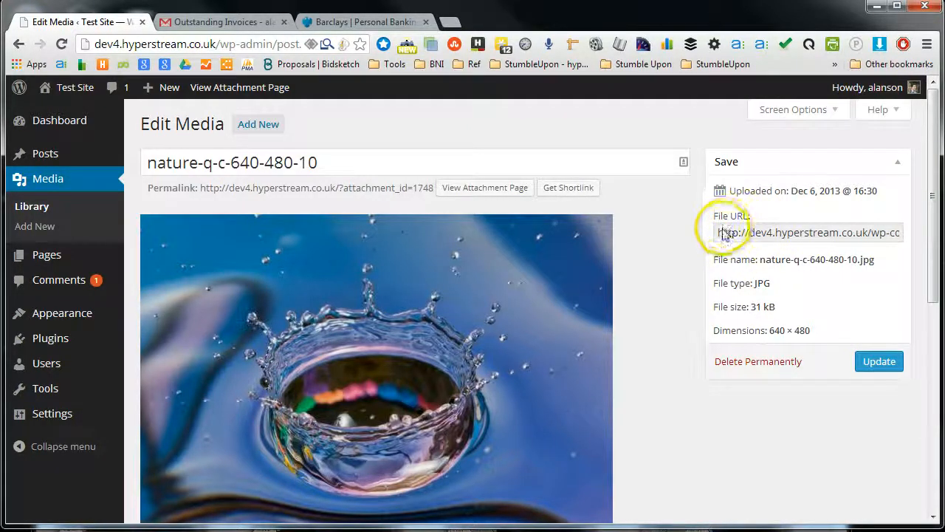
left_click_drag(721, 235, 898, 232)
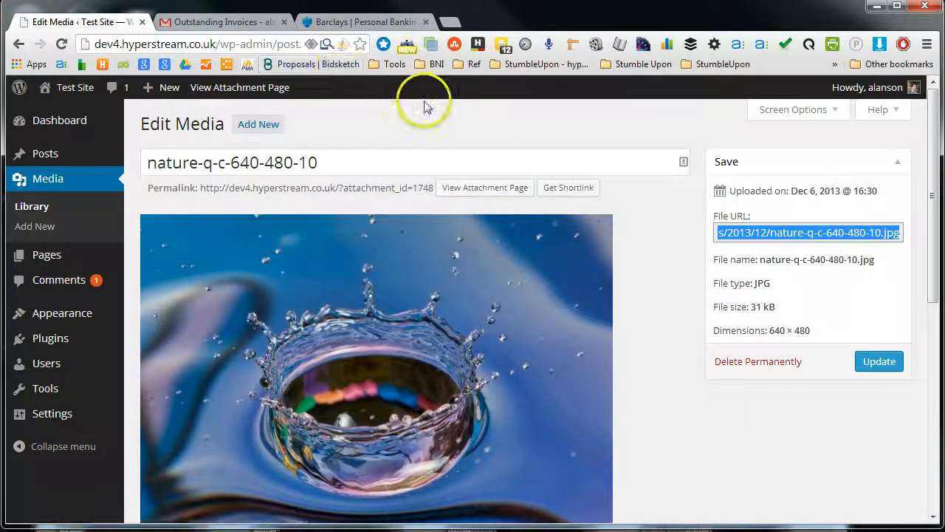
Step: Close the Barclays tab and load the copied image URL in a new browser tab
left_click(425, 21)
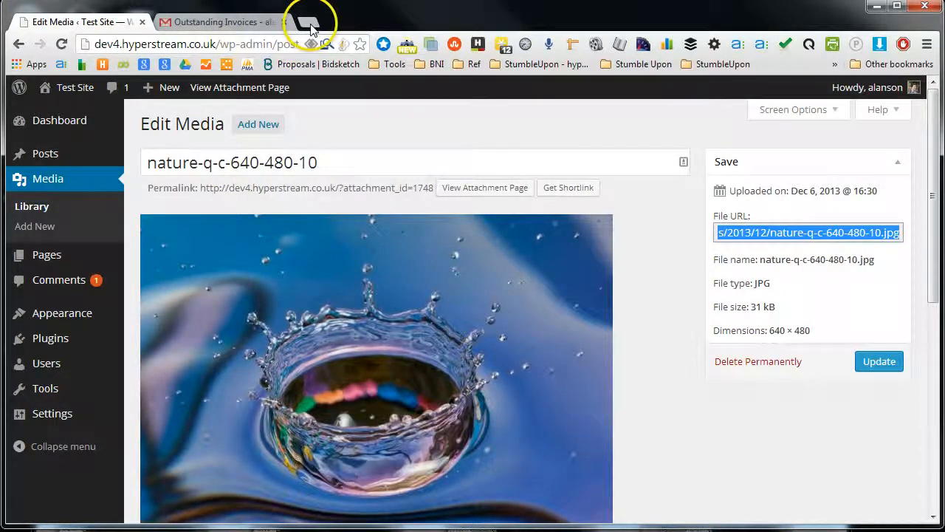
left_click(310, 26)
left_click(260, 47)
key("ctrl+v")
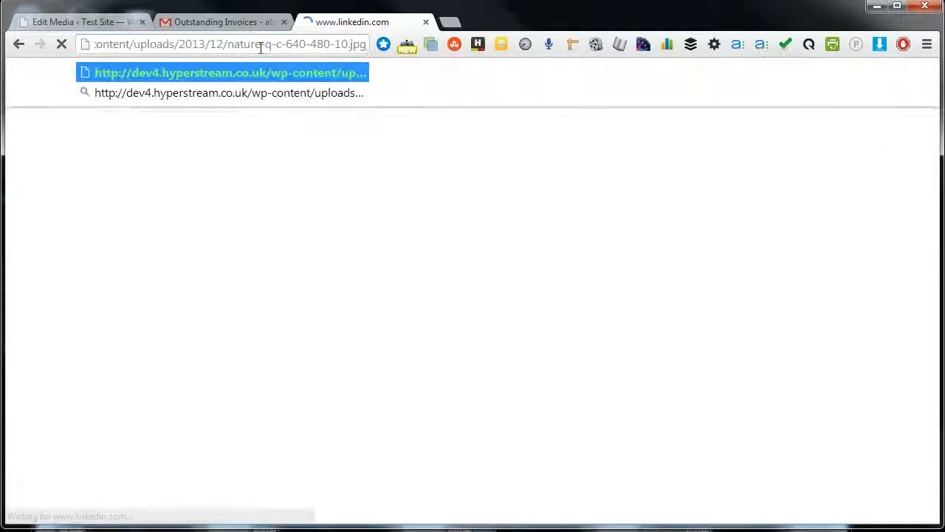
key("Return")
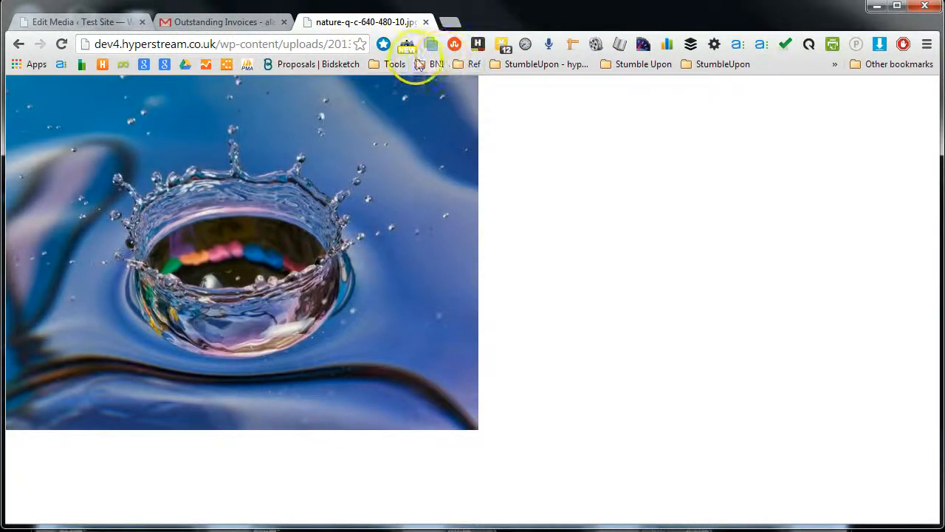
Step: Return to the Edit Media tab and open the image editor for the nature-q-c-640-480-10 picture
left_click(92, 22)
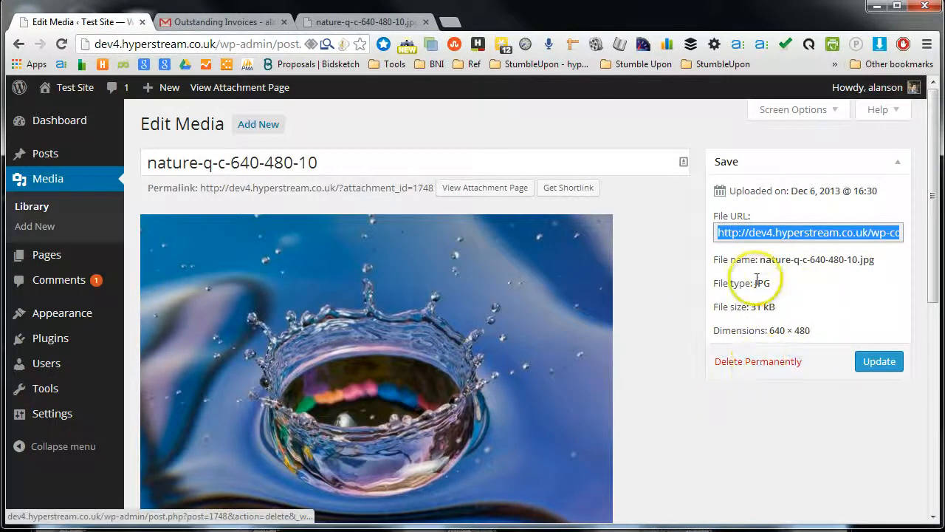
scroll(662, 317, "down", 4)
scroll(666, 321, "up", 4)
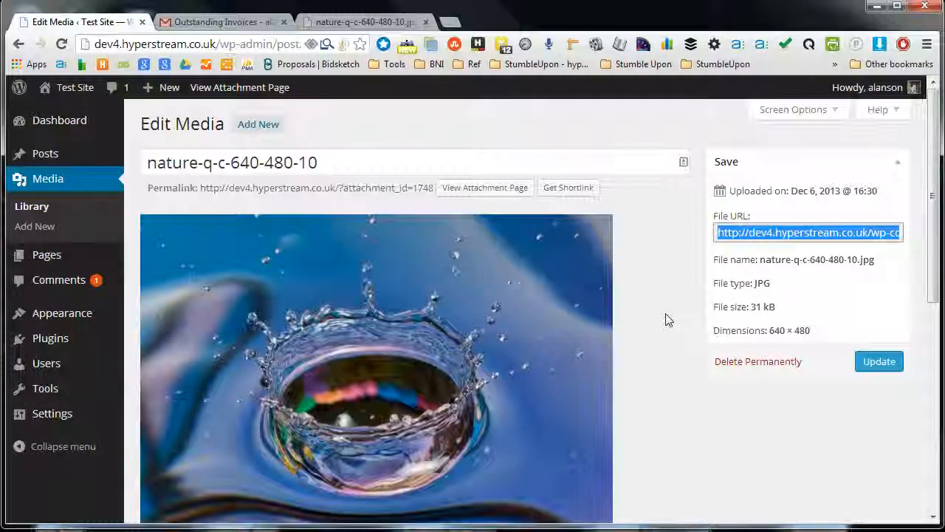
scroll(666, 318, "down", 2)
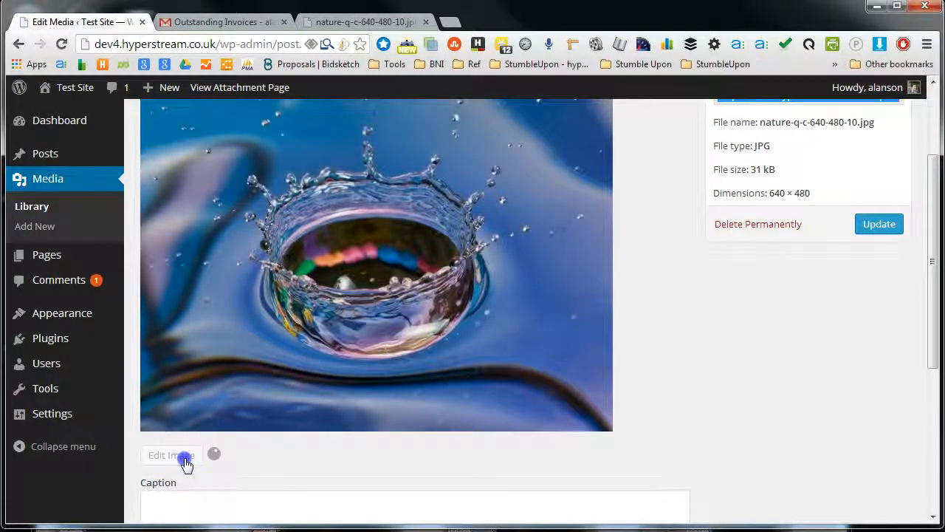
scroll(373, 325, "up", 2)
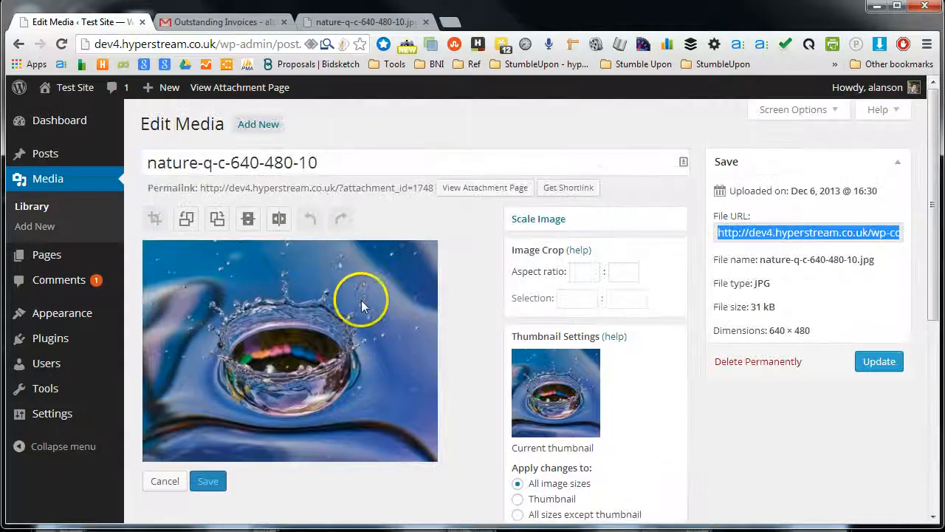
Step: Crop the image to a selection of about 430 × 395 pixels around the water splash
left_click(155, 220)
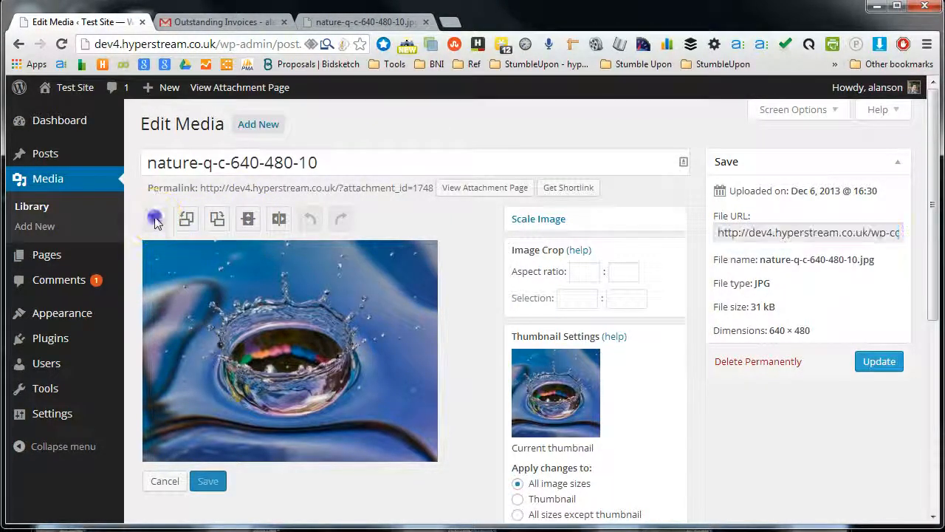
left_click_drag(165, 250, 358, 431)
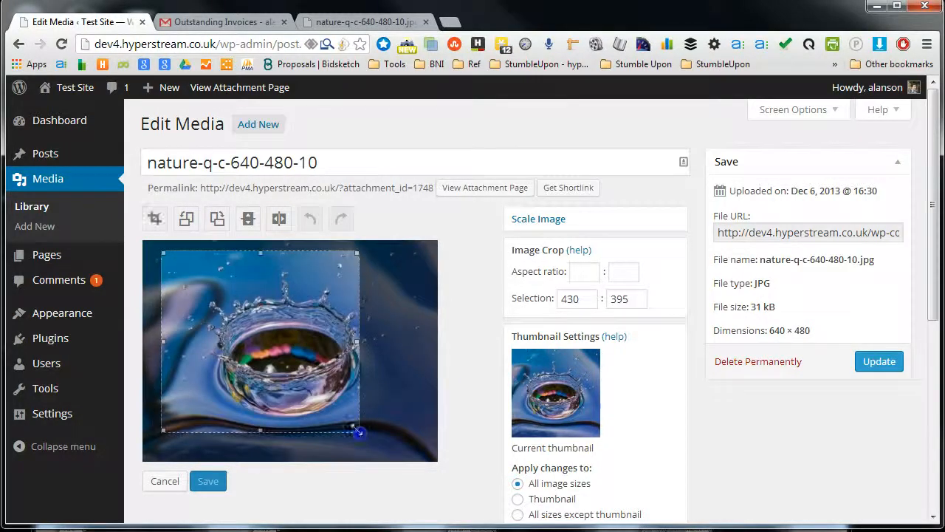
mouse_move(235, 340)
left_mouse_down()
mouse_move(313, 363)
mouse_move(294, 344)
mouse_move(248, 340)
left_mouse_up()
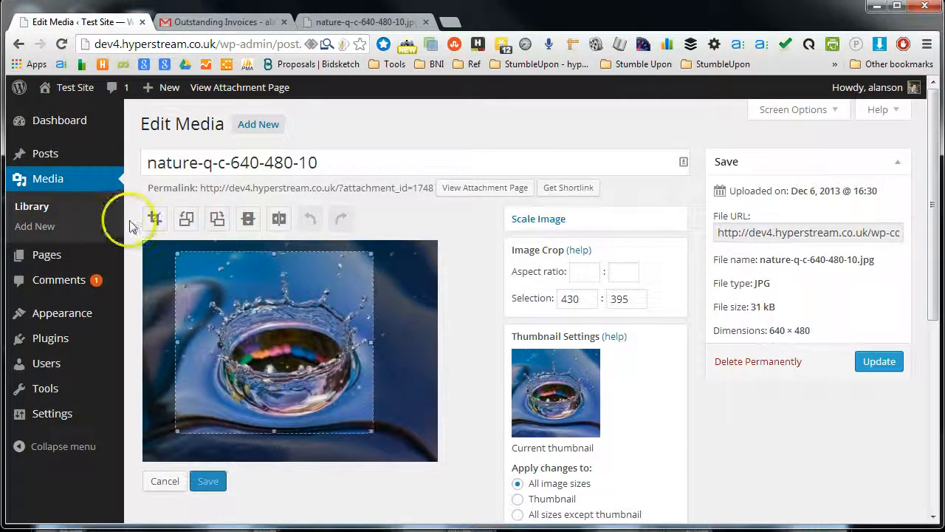
left_click(154, 218)
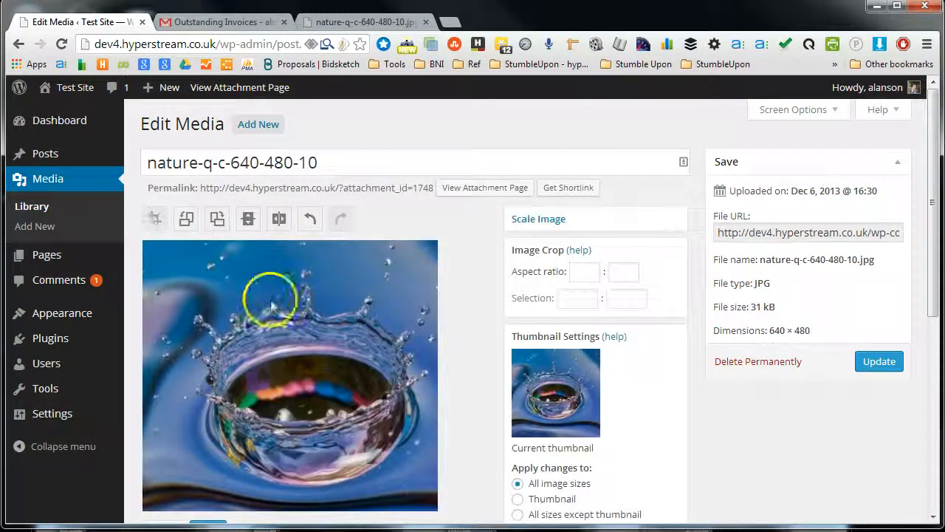
Step: Rotate the cropped image clockwise and flip it vertically
left_click(218, 218)
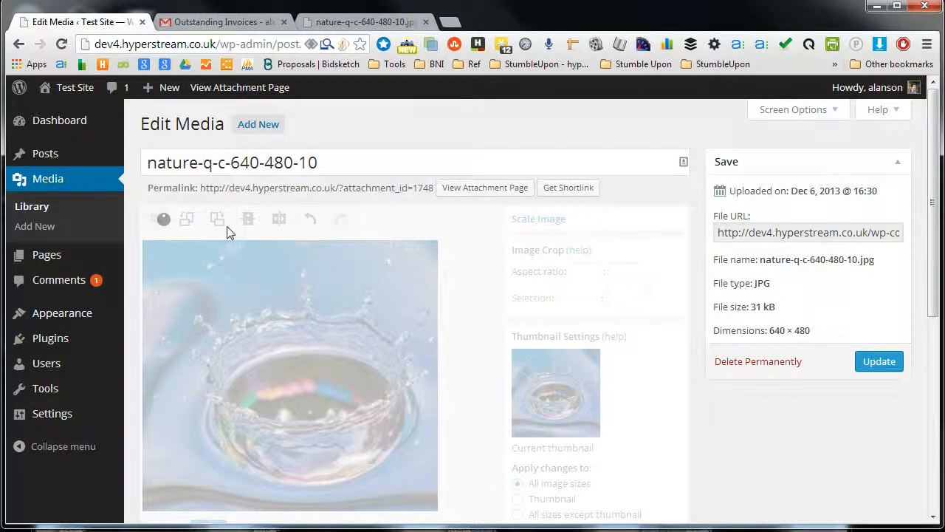
left_click(249, 220)
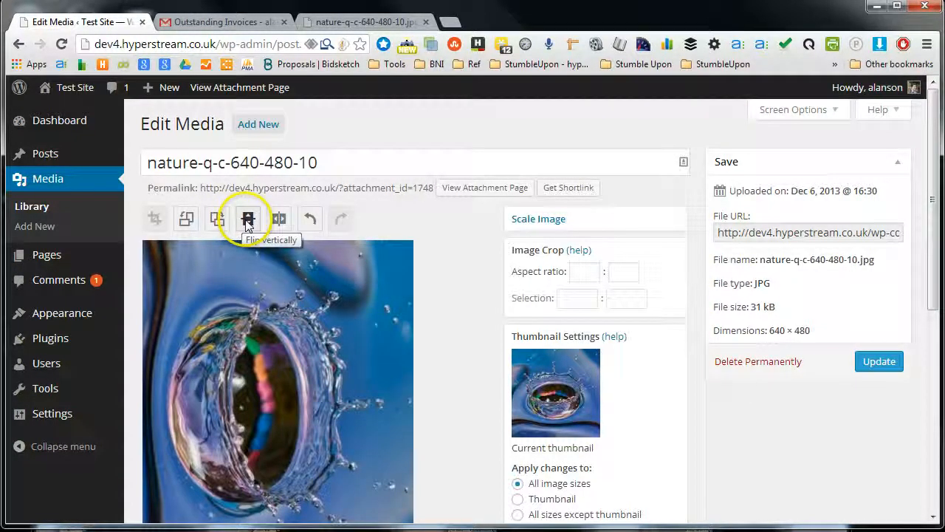
Step: Undo the vertical flip, the rotation and the crop
left_click(314, 221)
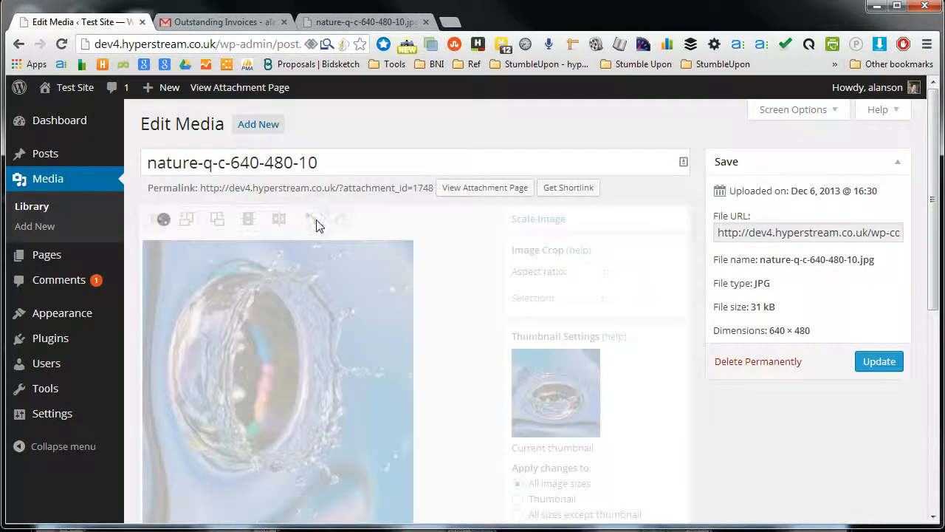
left_click(313, 220)
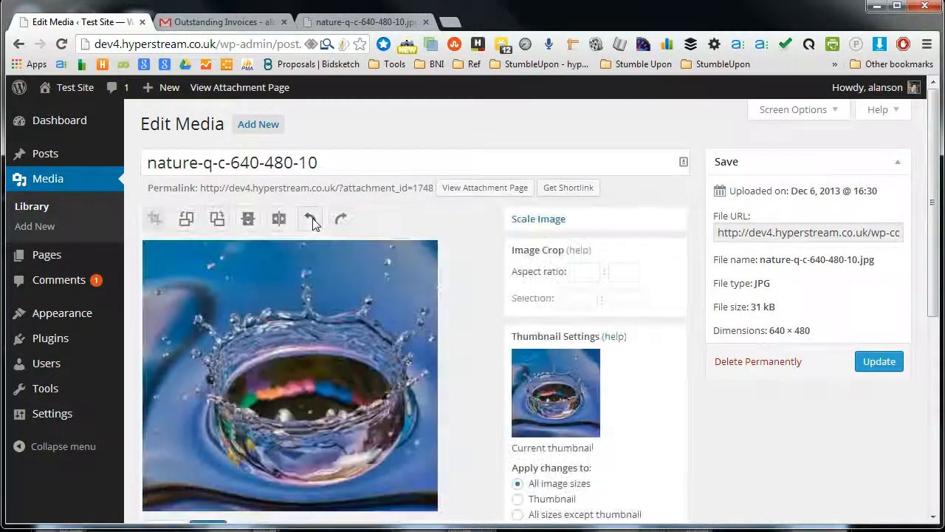
left_click(313, 222)
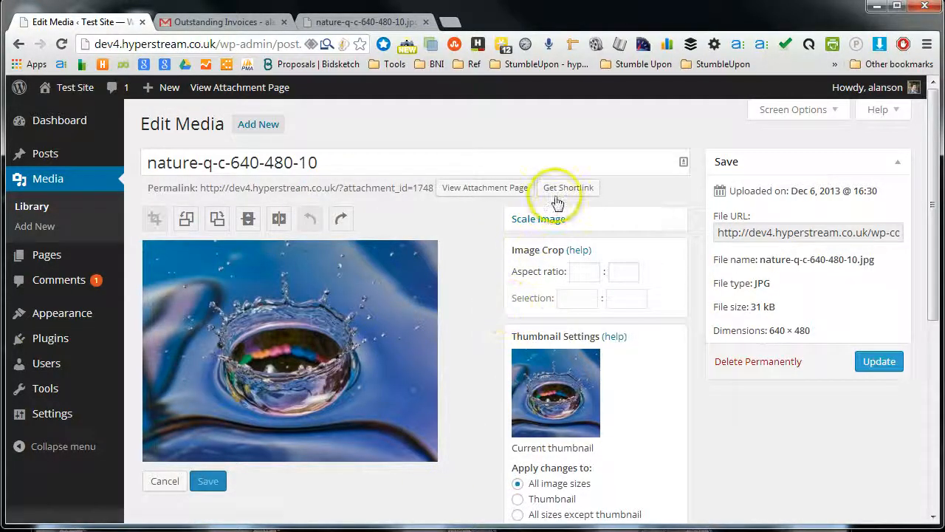
Step: Scale the image to 300 × 225 pixels and leave the image editor
left_click(539, 217)
left_click(543, 355)
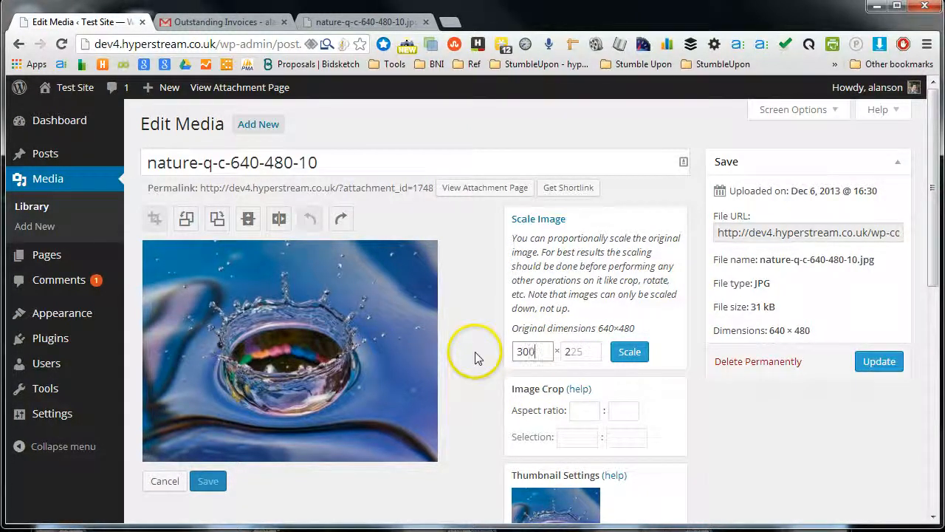
left_click(630, 351)
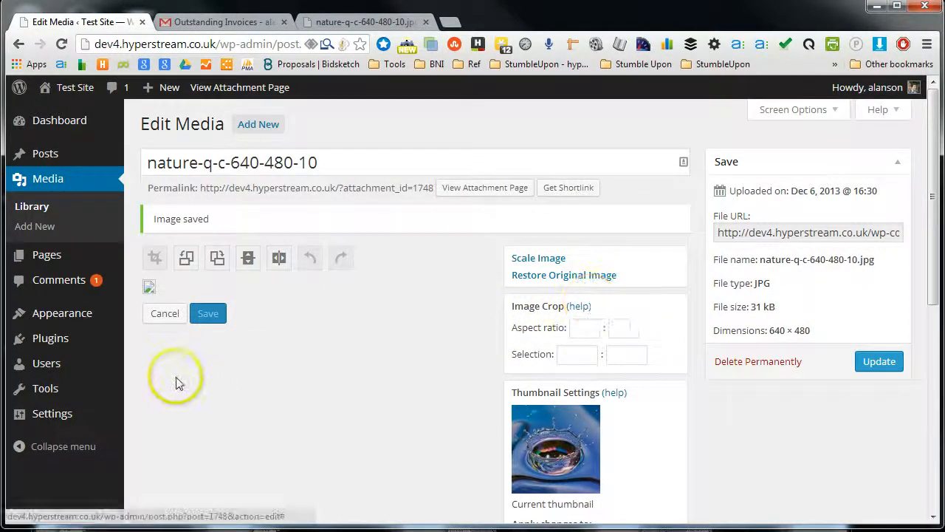
left_click(164, 313)
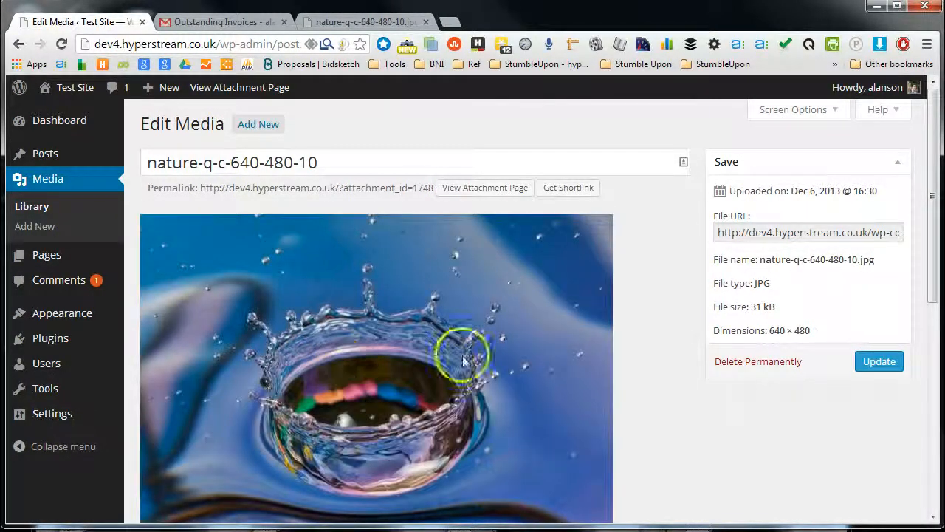
Step: Examine the image preview and the caption, alternative text and description fields beneath it
scroll(532, 358, "down", 4)
scroll(642, 375, "up", 4)
scroll(632, 270, "down", 4)
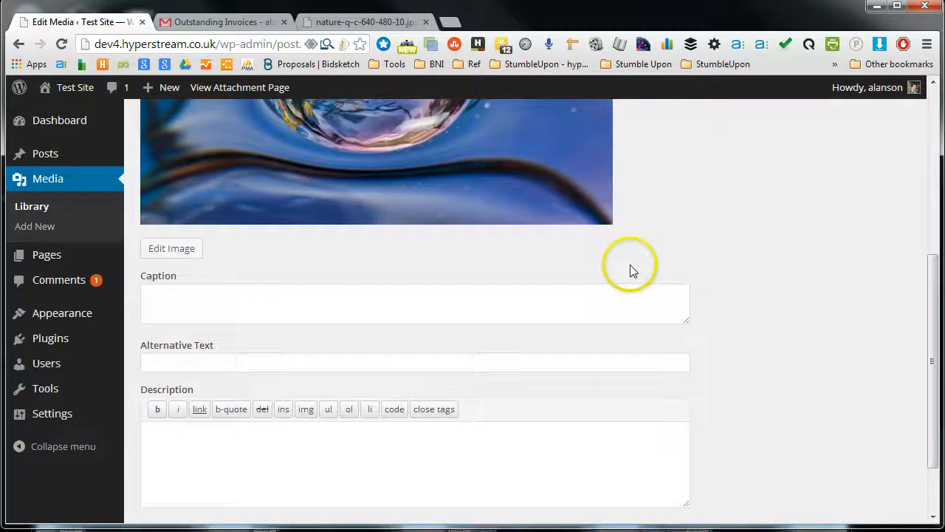
scroll(639, 278, "up", 4)
scroll(344, 352, "down", 3)
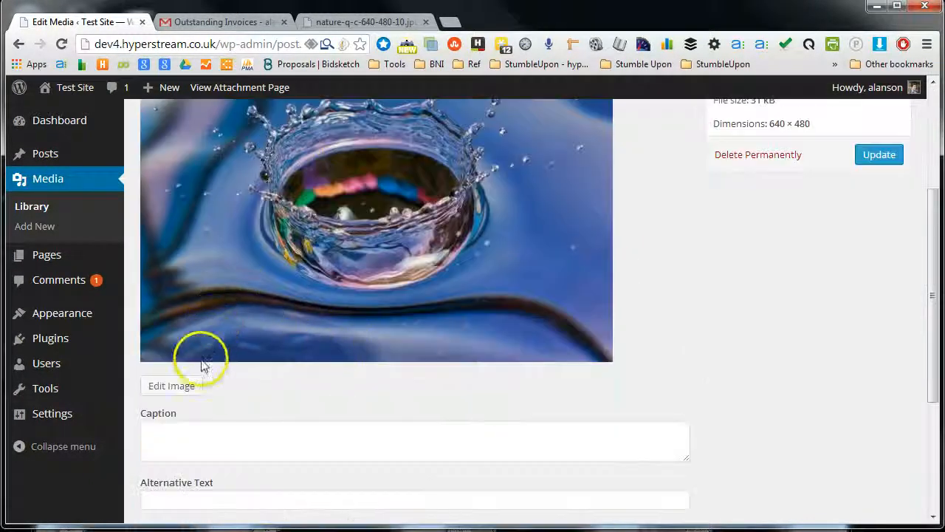
Step: Reopen the image editor to review the scale, crop and thumbnail settings, and leave it without saving
left_click(197, 380)
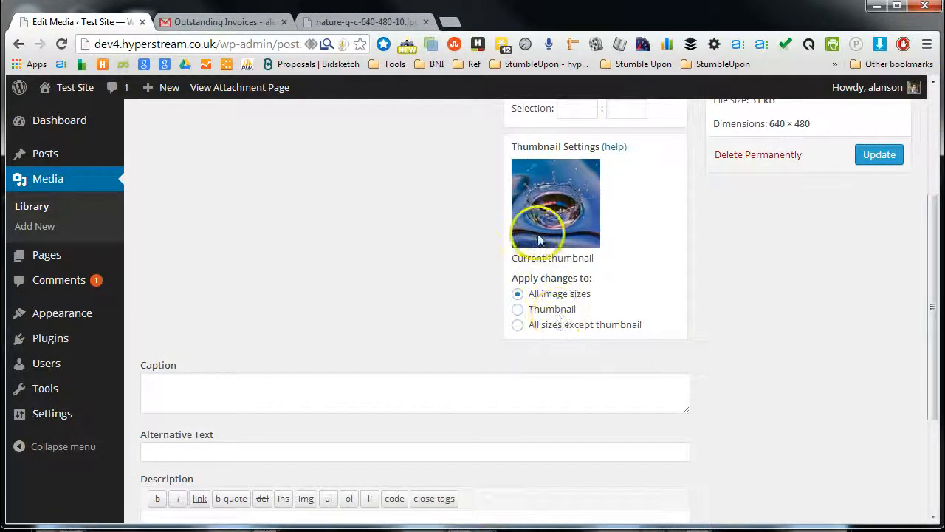
scroll(654, 306, "up", 2)
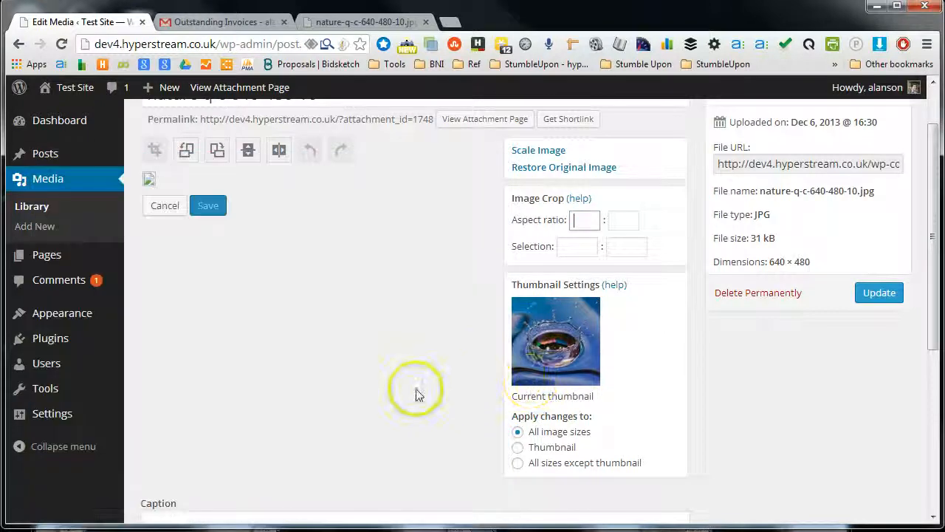
scroll(401, 428, "down", 4)
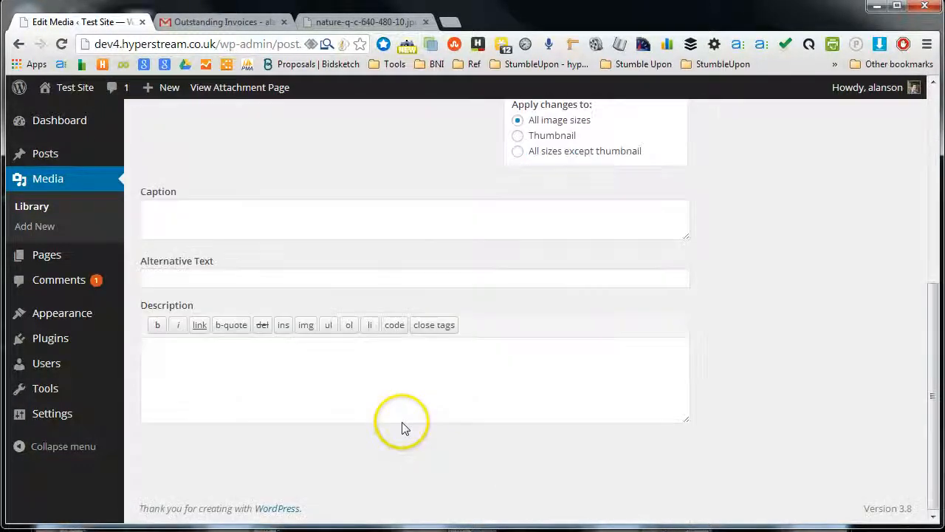
scroll(400, 428, "up", 5)
scroll(344, 285, "down", 4)
scroll(344, 285, "up", 4)
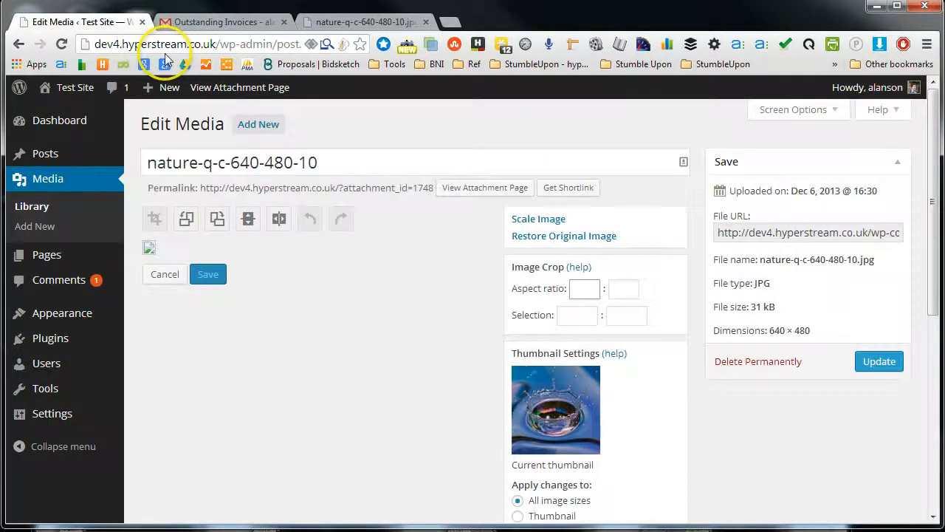
left_click(163, 273)
Step: Go through the image's Caption, Alternative Text and Description fields one by one
scroll(320, 321, "down", 5)
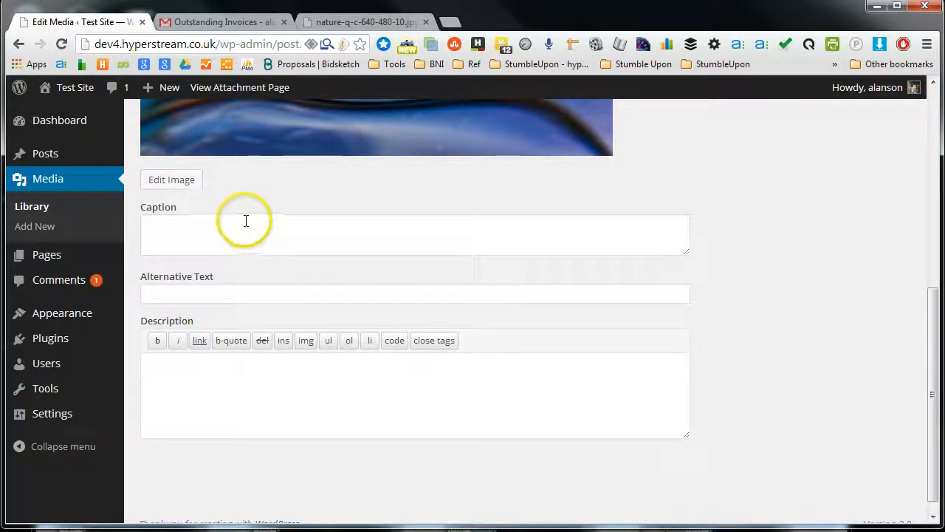
left_click(205, 226)
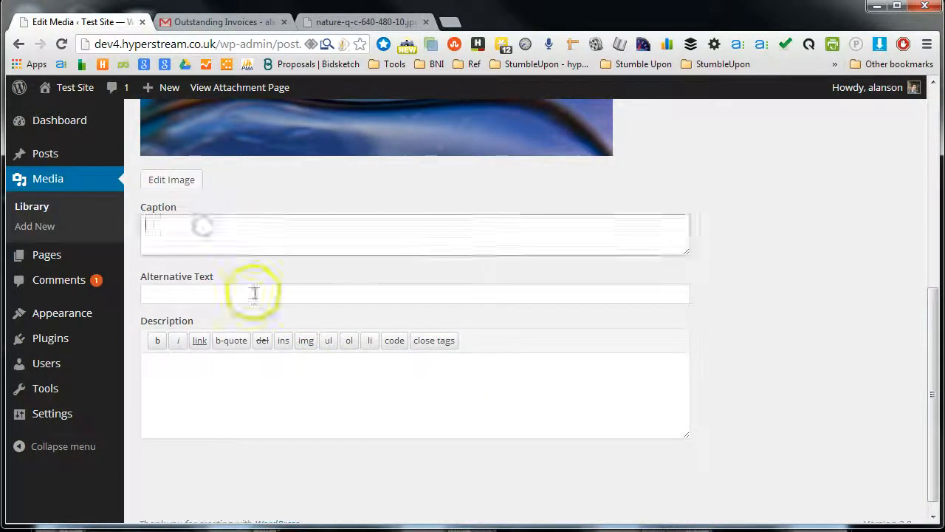
scroll(405, 317, "up", 1)
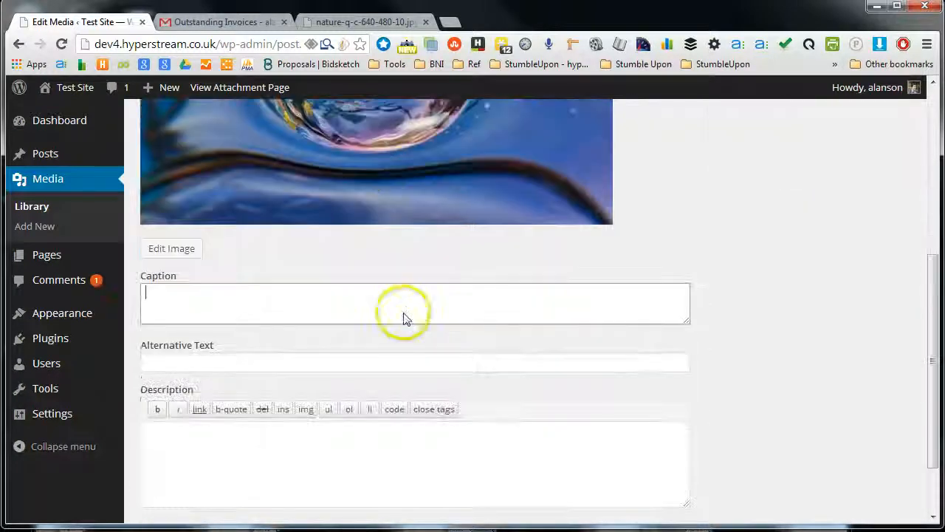
left_click(204, 364)
left_click(214, 462)
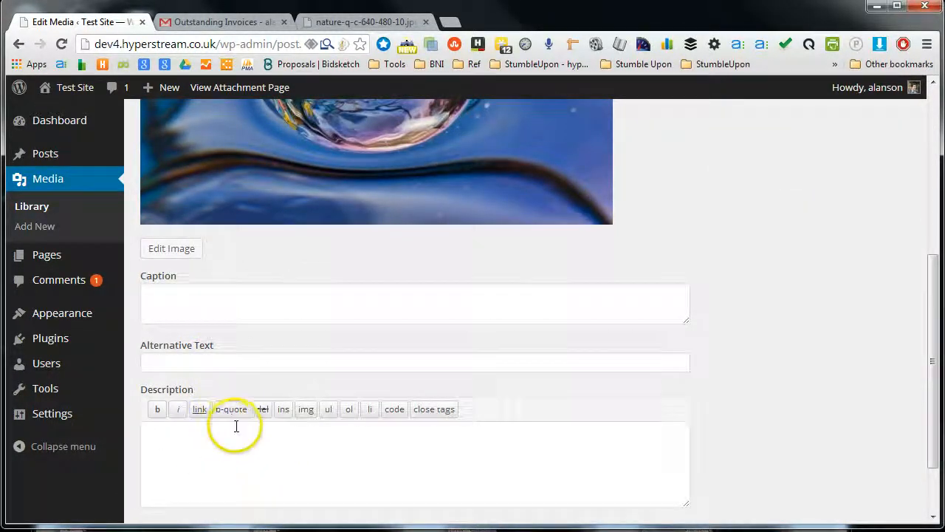
scroll(237, 425, "down", 1)
scroll(236, 426, "up", 4)
scroll(237, 425, "down", 4)
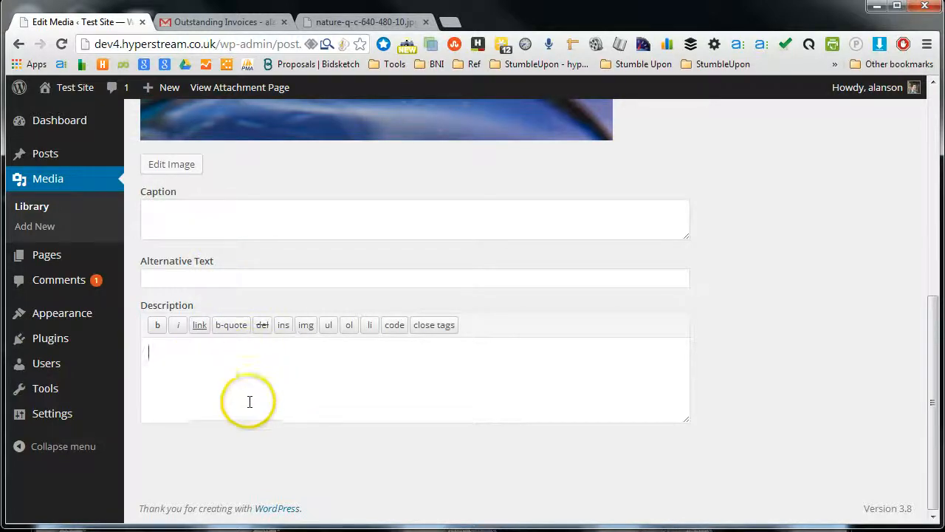
scroll(529, 362, "up", 10)
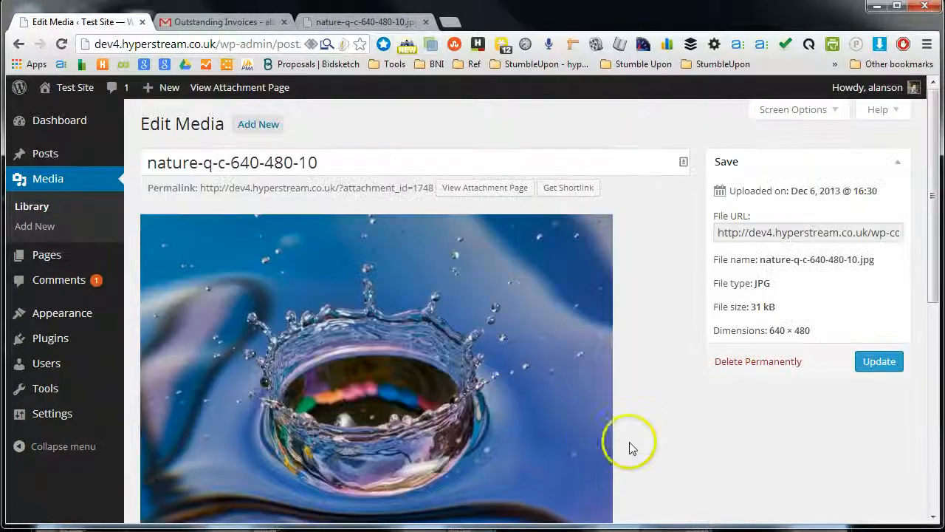
scroll(352, 421, "down", 10)
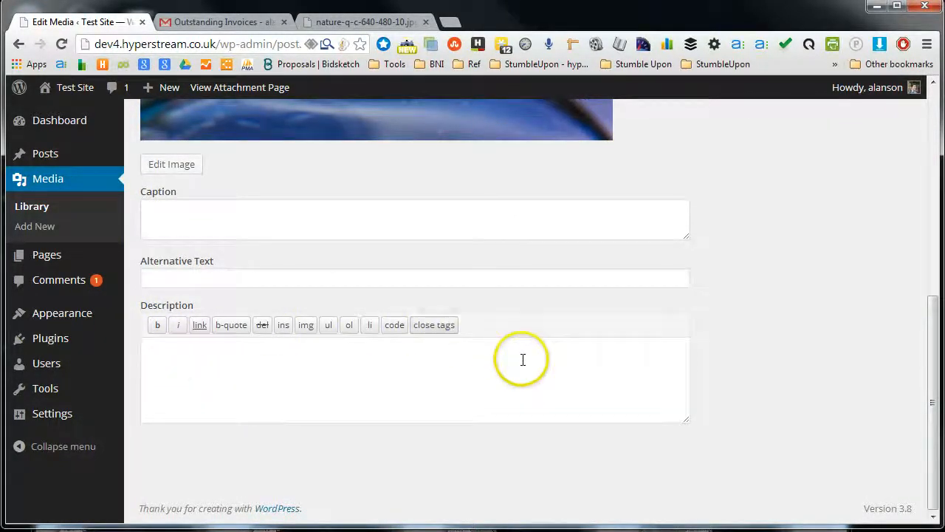
Step: Enter "Text" as the image's description and update the media item
scroll(521, 361, "up", 1)
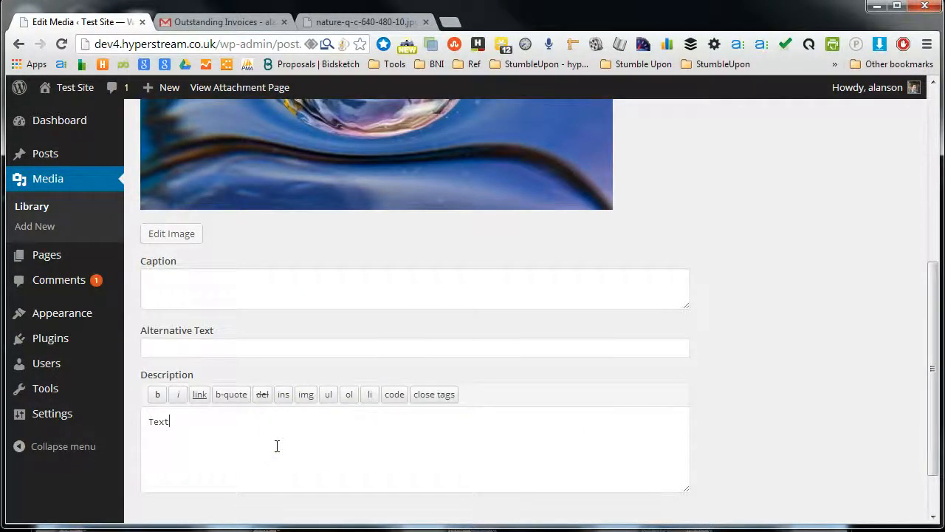
left_click(253, 348)
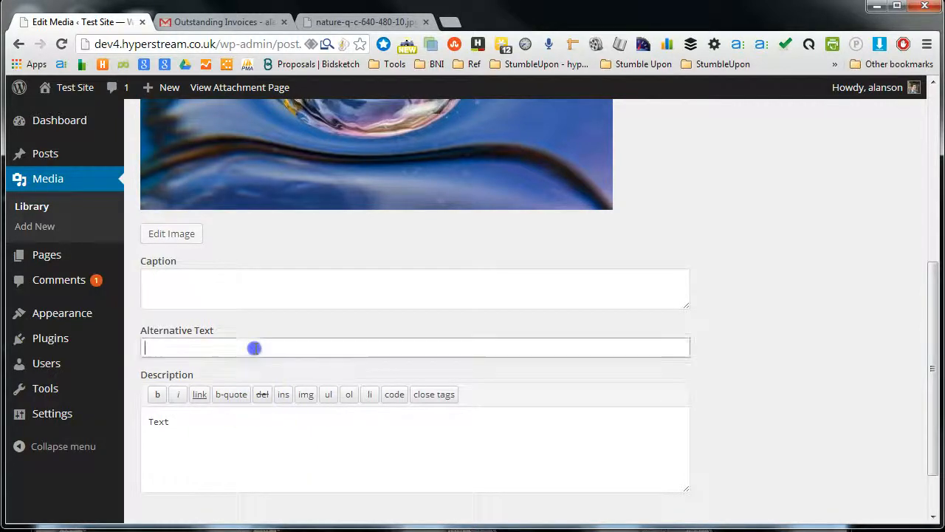
scroll(603, 420, "up", 5)
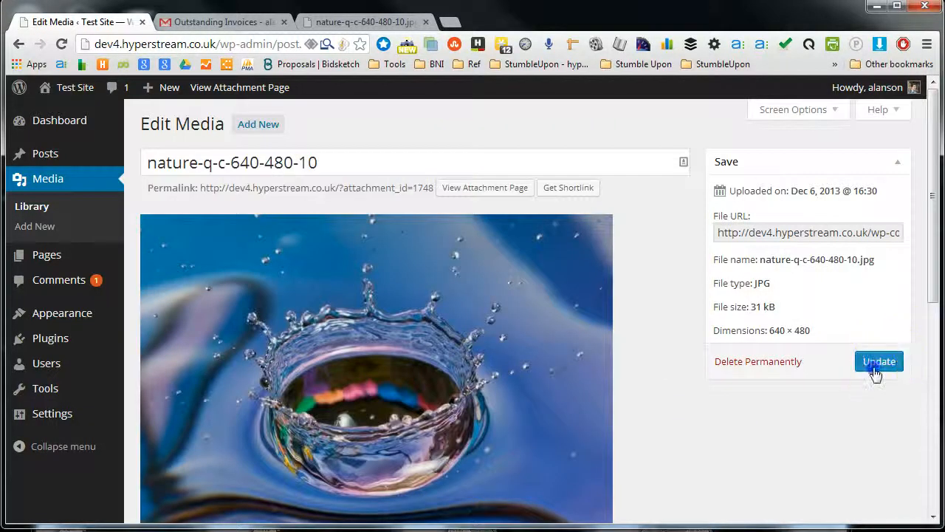
left_click(876, 366)
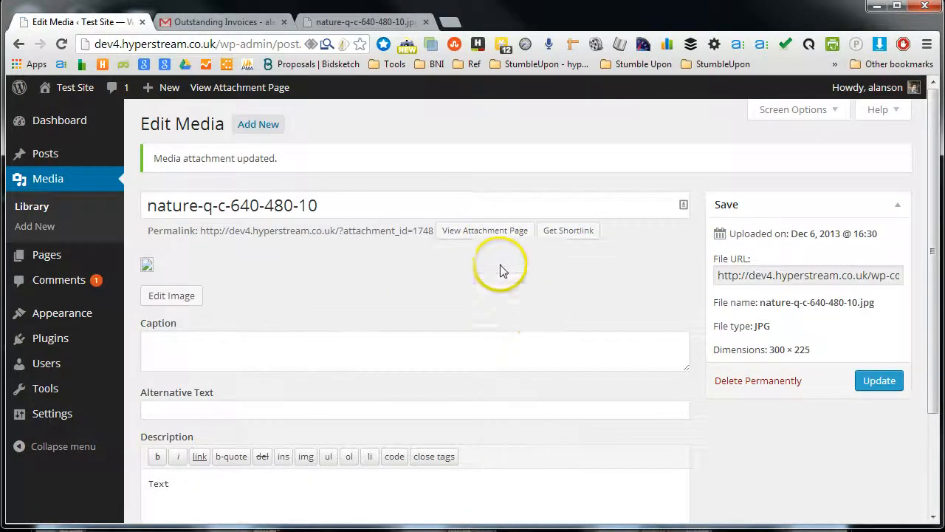
Step: Leave the updated media item and open the page for uploading new media
scroll(263, 492, "down", 3)
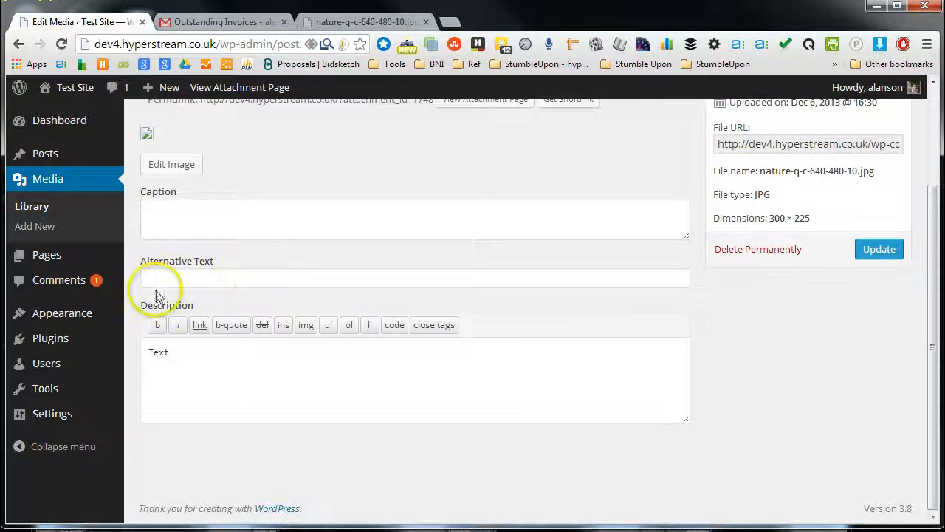
left_click(567, 280)
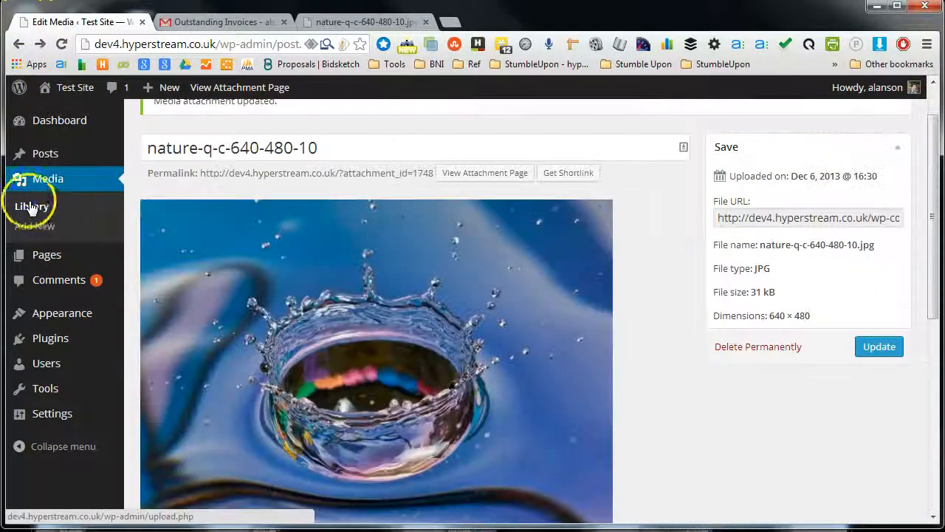
left_click(33, 206)
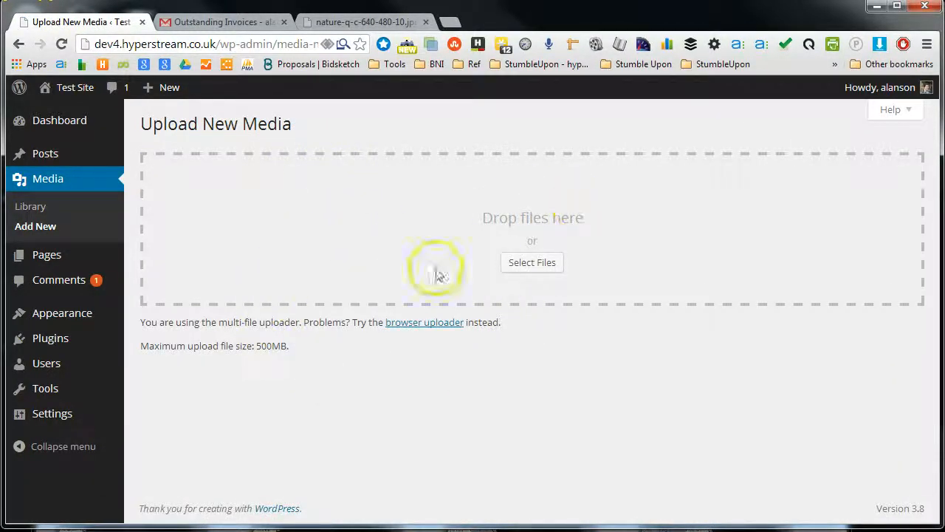
Step: Move the windows aside to expose the desktop and try to upload bw.jpg, download.jpg and Picture3.jpg by dropping them onto the upload area
key("alt+Tab")
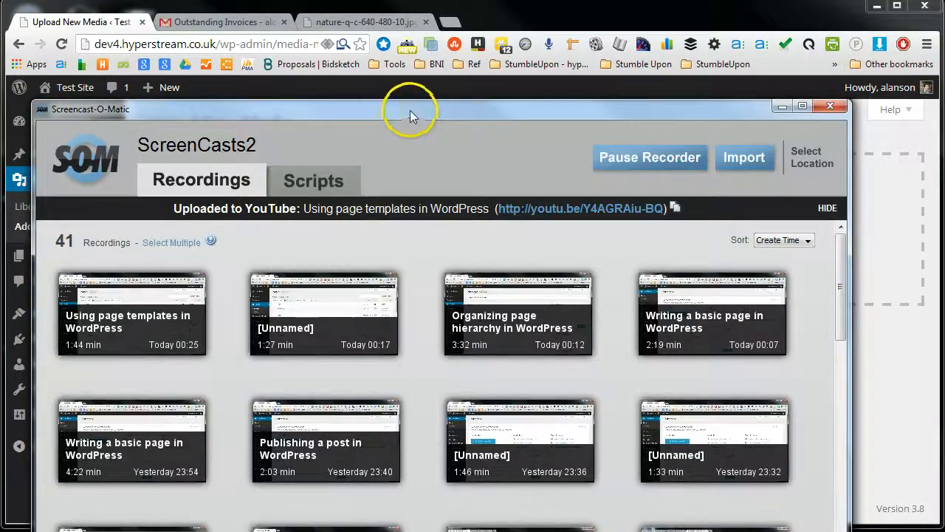
left_click_drag(423, 109, 671, 530)
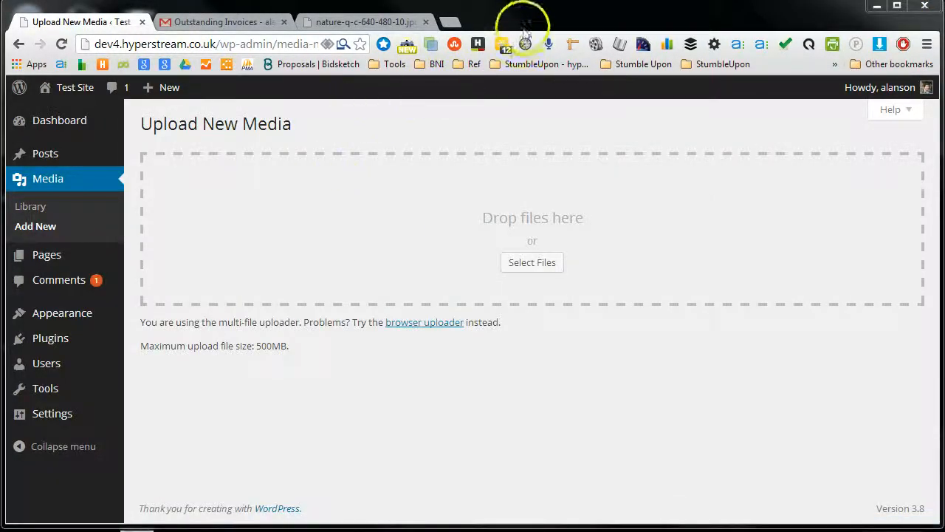
left_click_drag(523, 28, 700, 28)
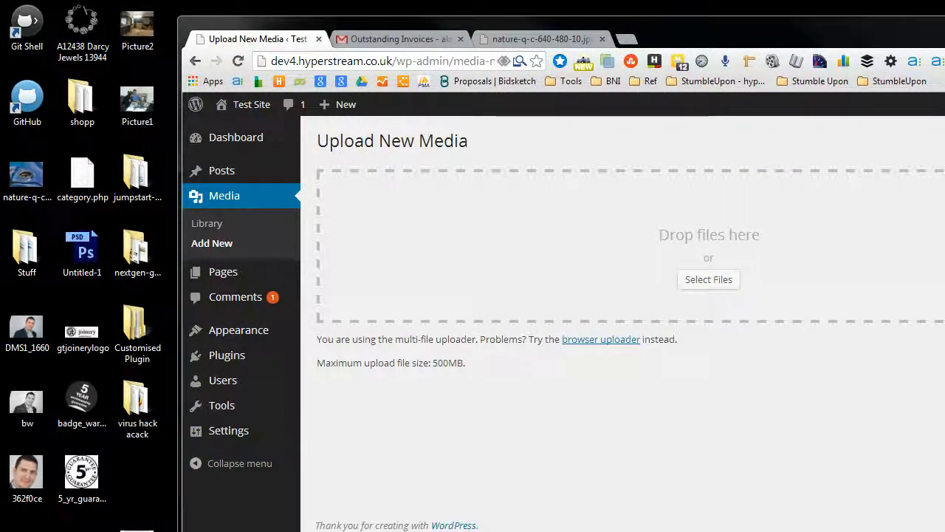
left_click(26, 402)
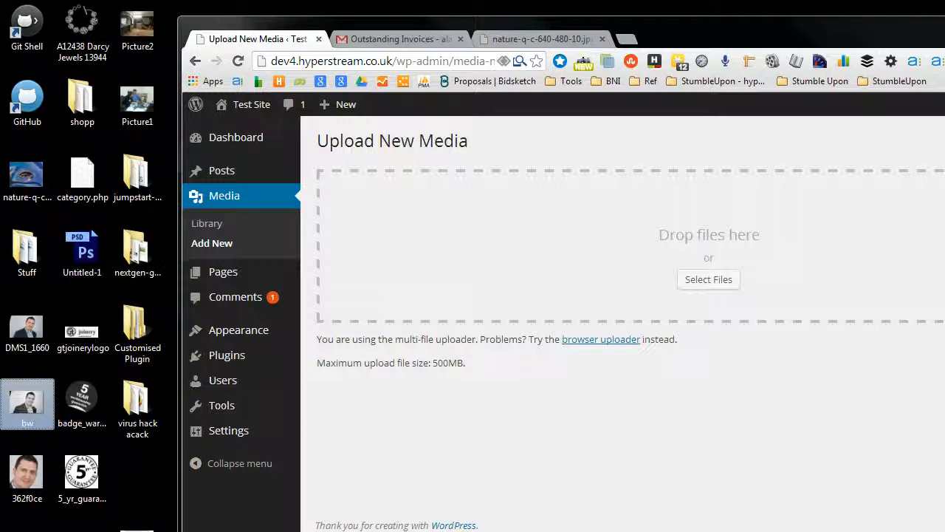
left_click_drag(35, 410, 717, 262)
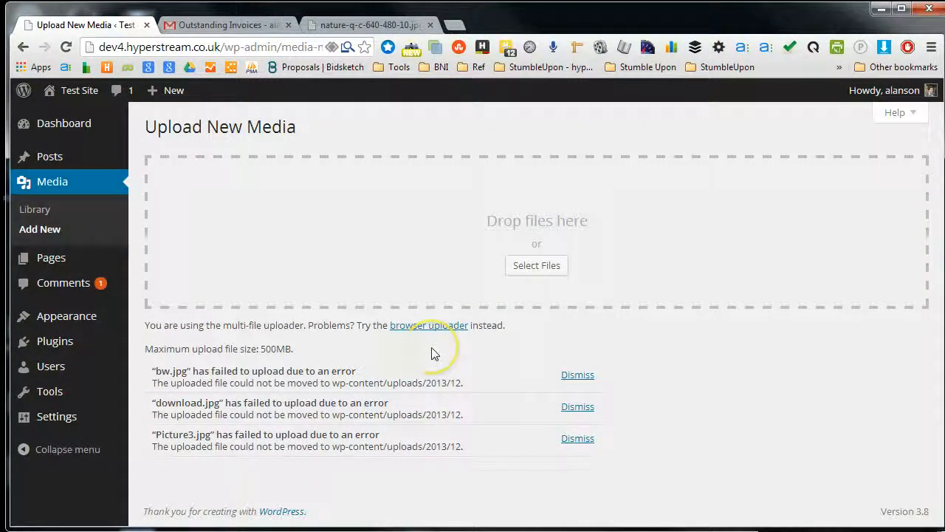
Step: Dismiss the upload notices for bw.jpg, download.jpg and Picture3.jpg
left_click(587, 378)
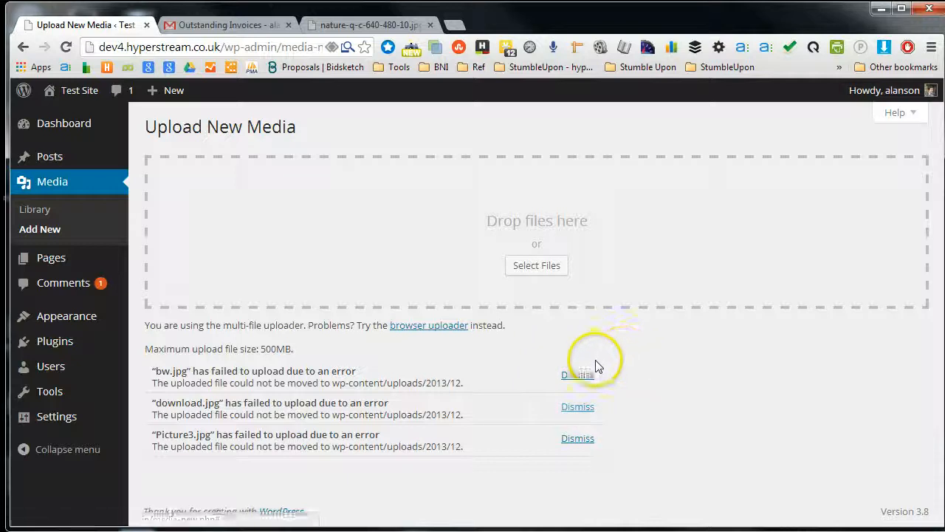
left_click(576, 380)
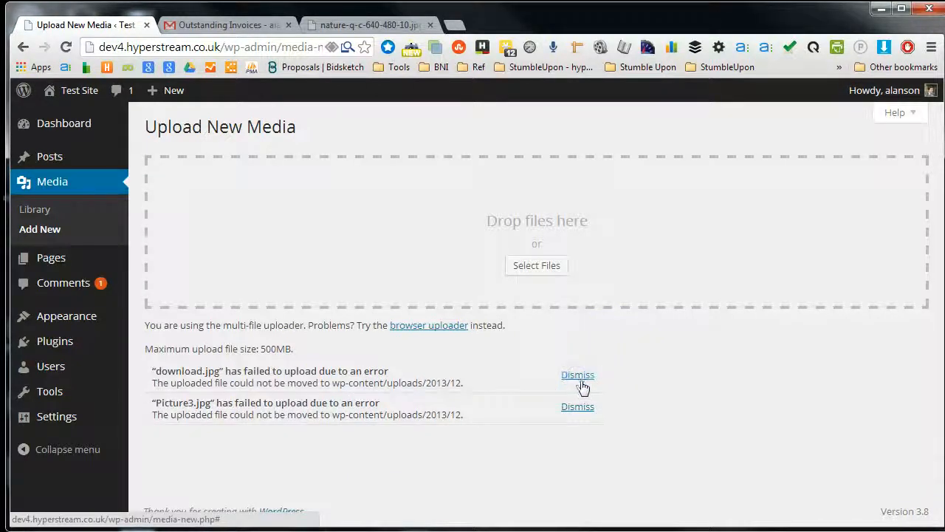
left_click(580, 380)
left_click(578, 379)
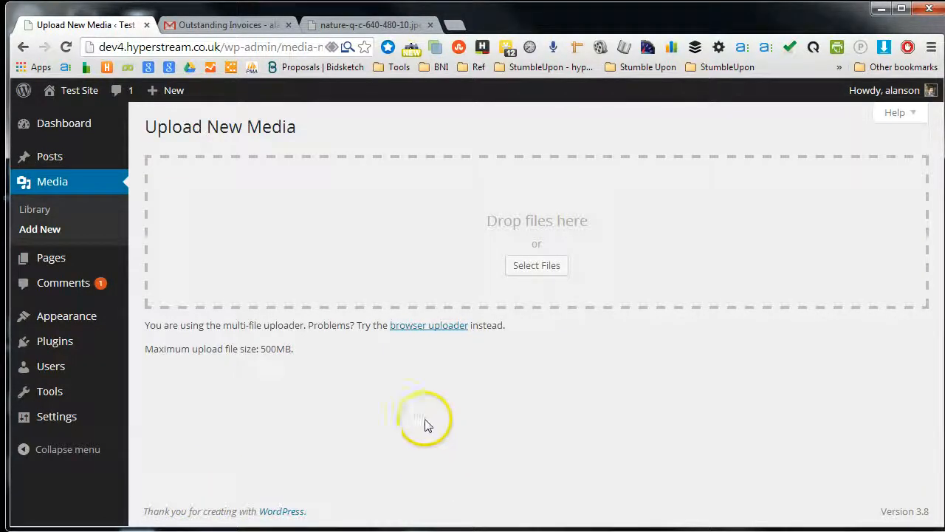
Step: Upload the files download, purty_wood and _DSC1700-Edit together from the Desktop folder through the file chooser
left_click(537, 267)
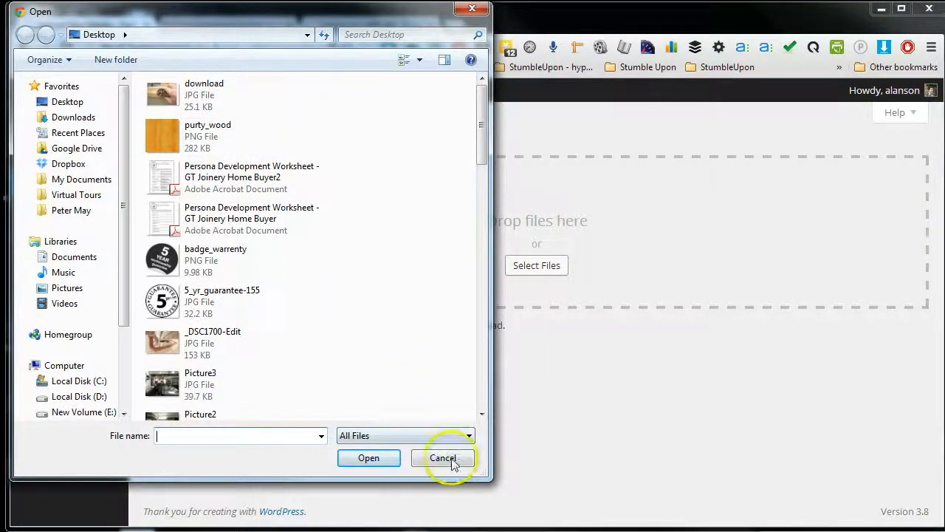
left_click(444, 458)
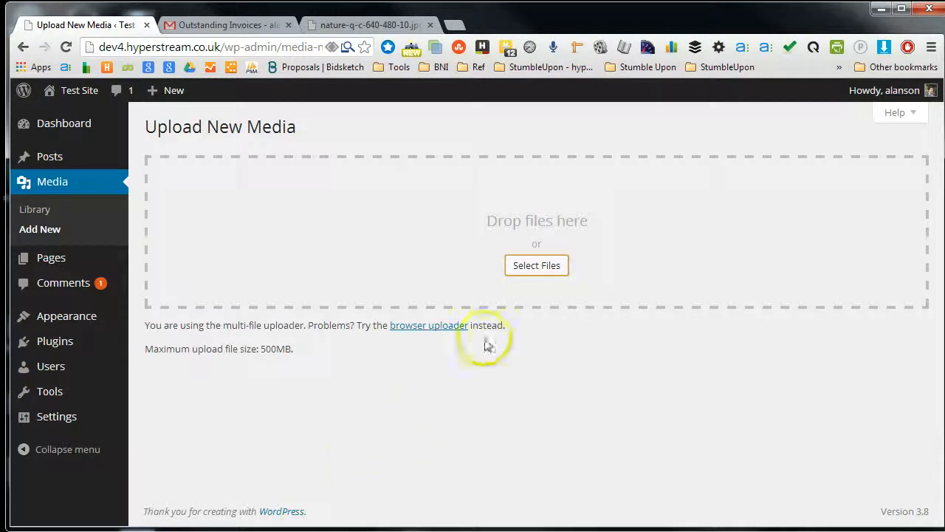
left_click(537, 266)
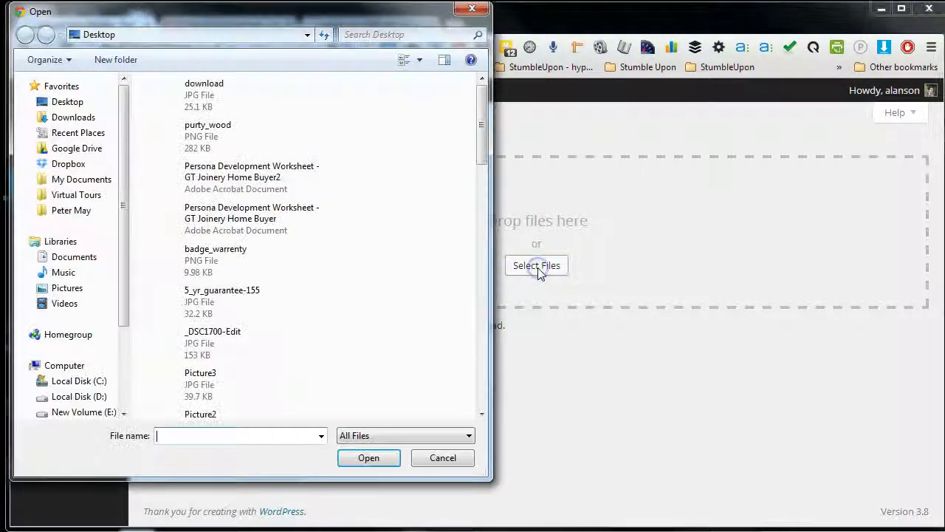
left_click(196, 107)
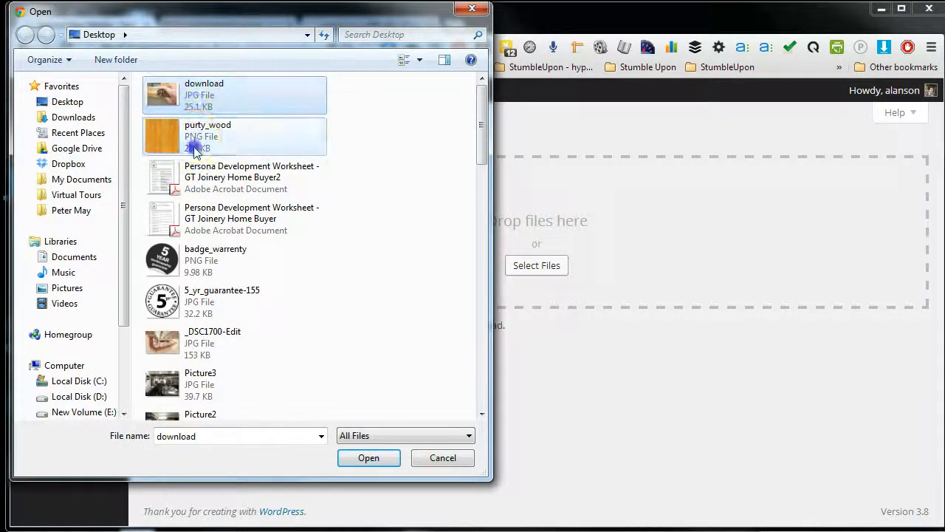
left_click(197, 141, "ctrl")
left_click(208, 355, "ctrl")
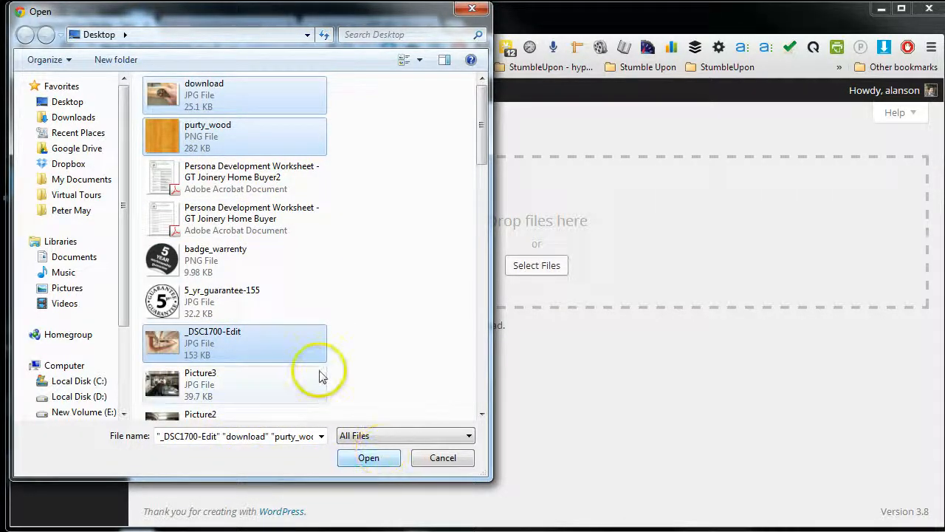
left_click(370, 465)
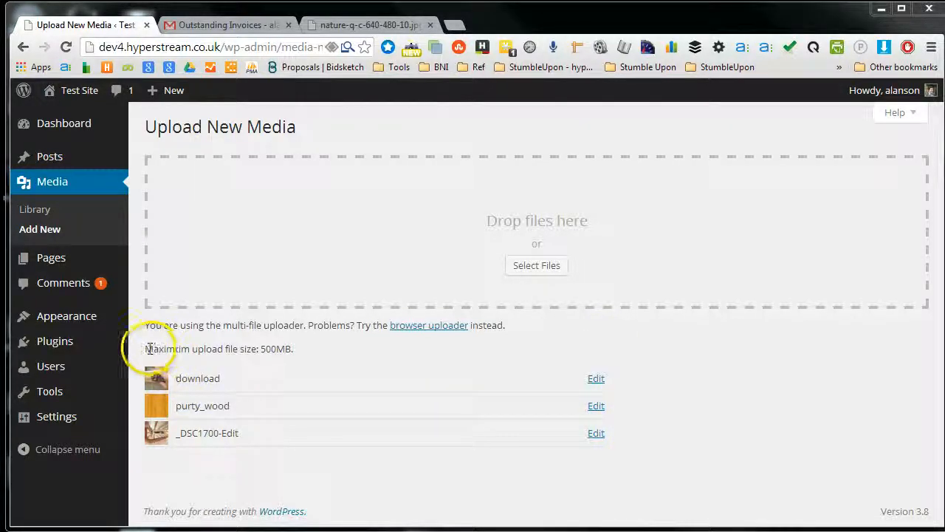
Step: Check the maximum upload file size stated above the uploaded files and return to the Media Library
left_click_drag(147, 351, 273, 349)
left_click(274, 353)
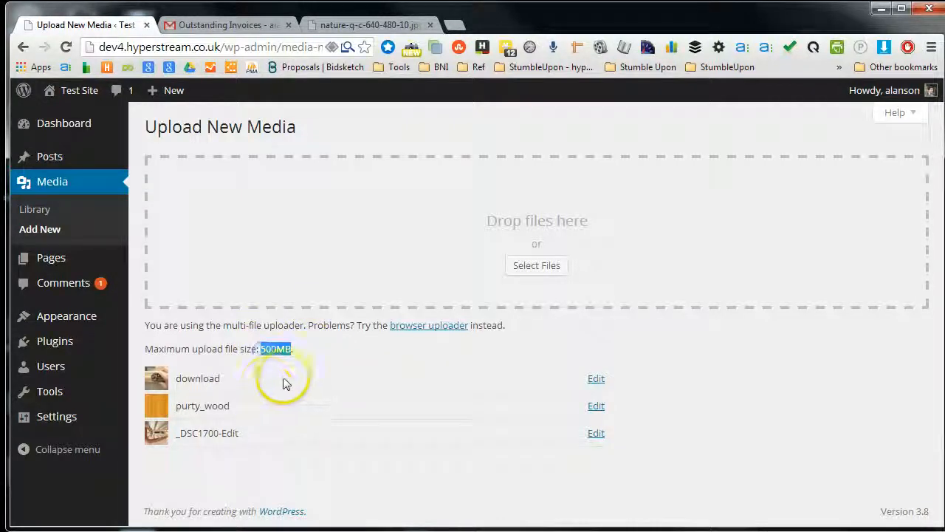
left_click(232, 348)
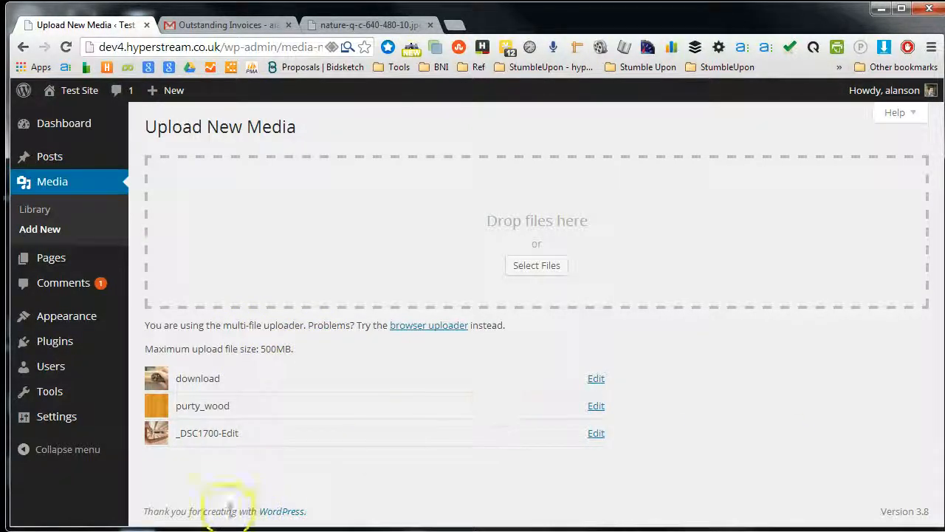
left_click(34, 211)
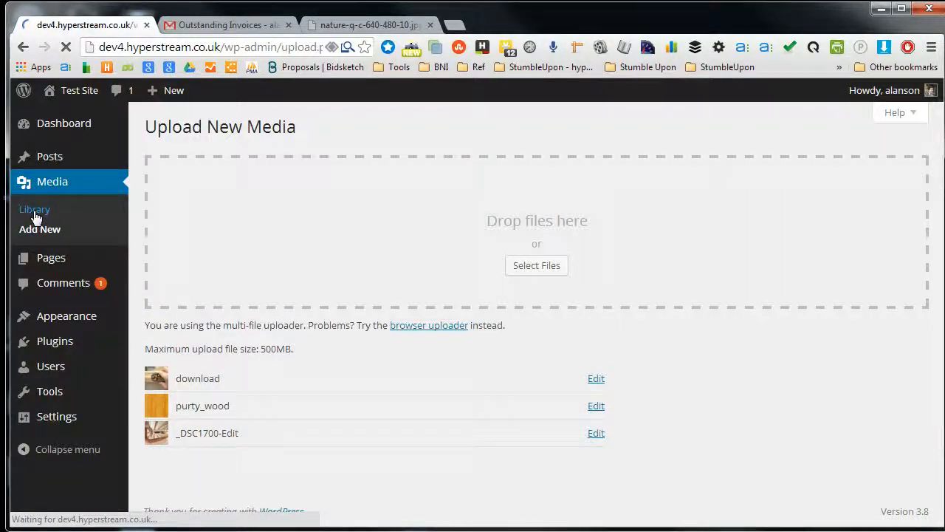